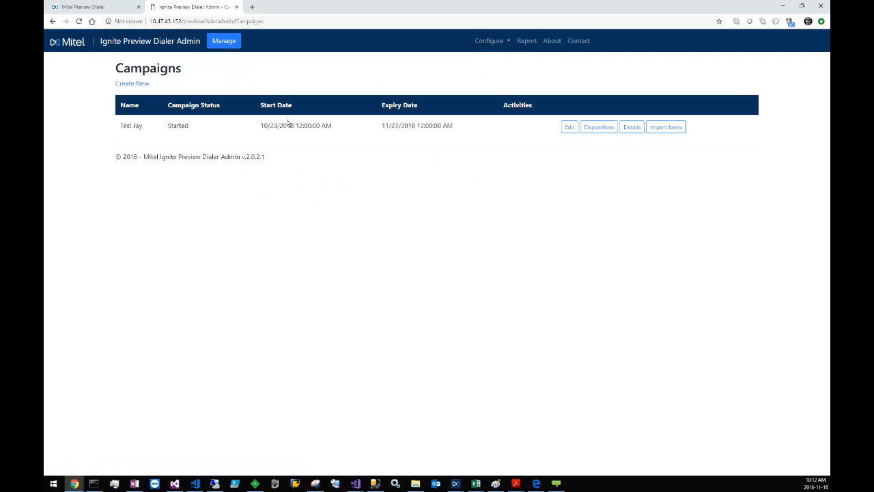
Step: Start a new campaign and examine its name, start date, expiry date and campaign type fields
{"action": "left_click", "coordinate": [140, 84]}
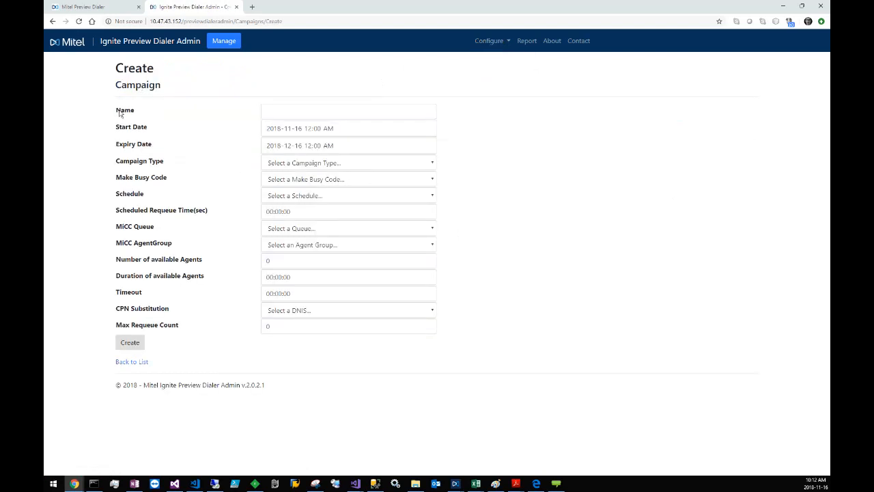
{"action": "left_click_drag", "start_coordinate": [117, 111], "coordinate": [211, 328]}
{"action": "left_click", "coordinate": [215, 208]}
{"action": "left_click", "coordinate": [295, 116]}
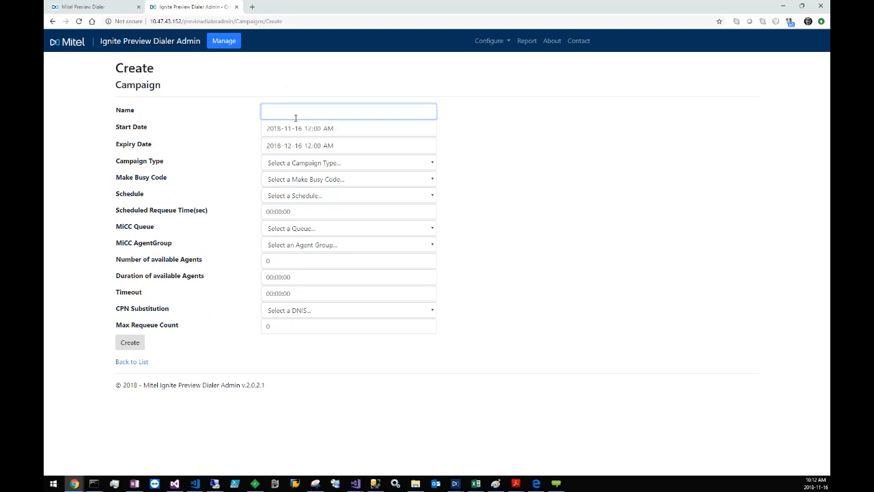
{"action": "left_click", "coordinate": [327, 132]}
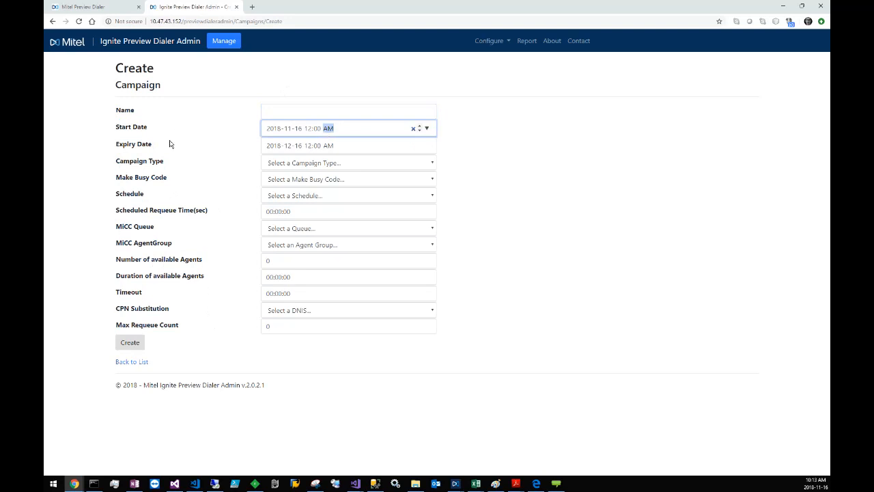
{"action": "left_click", "coordinate": [349, 149]}
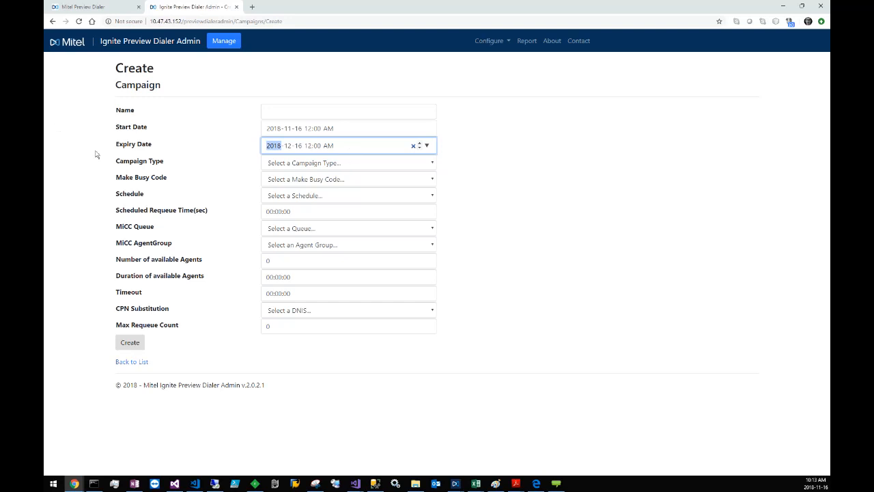
{"action": "left_click", "coordinate": [330, 170]}
{"action": "left_click", "coordinate": [331, 172]}
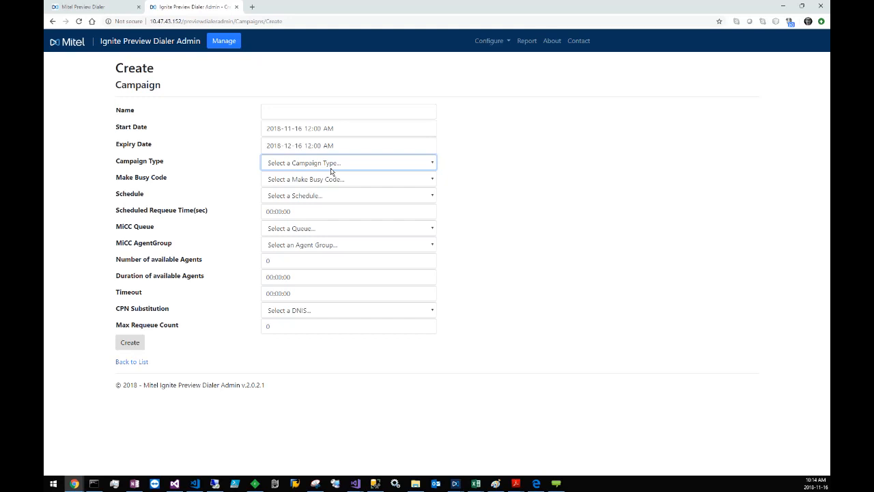
Step: Set the make busy code to Contact Center Work Timer and check the schedule choices and scheduled requeue time
{"action": "left_click", "coordinate": [312, 179]}
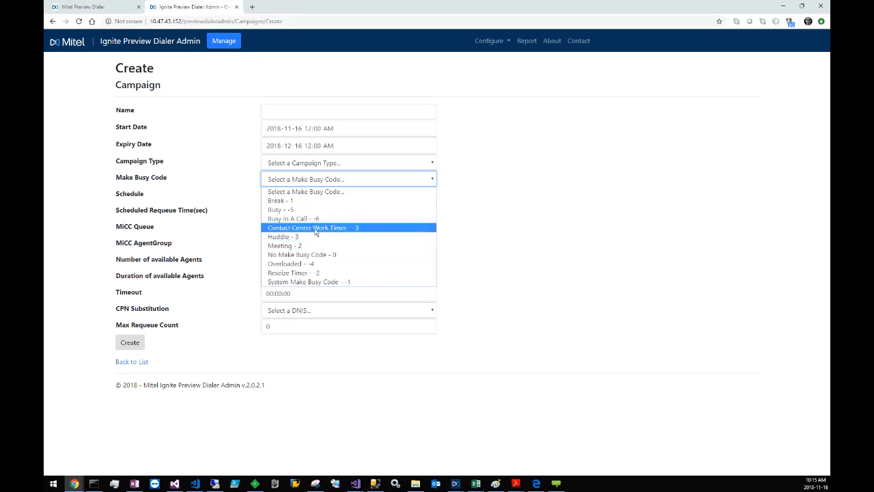
{"action": "left_click", "coordinate": [316, 232]}
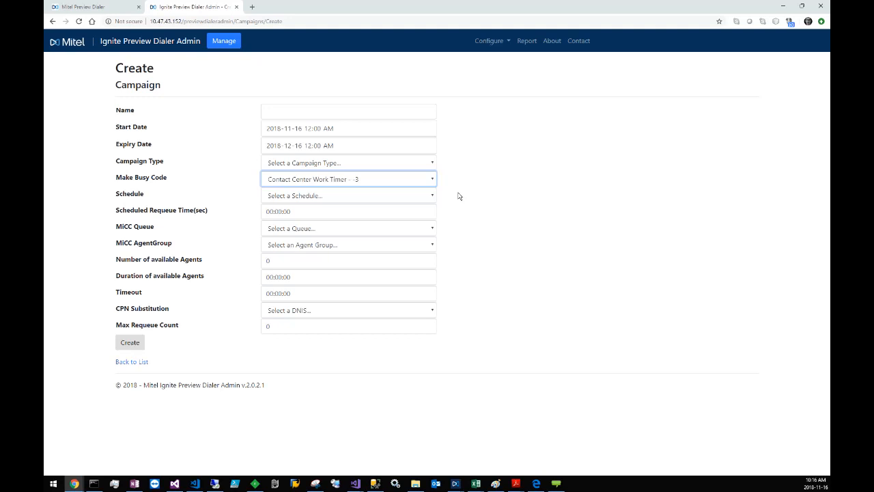
{"action": "left_click", "coordinate": [366, 199]}
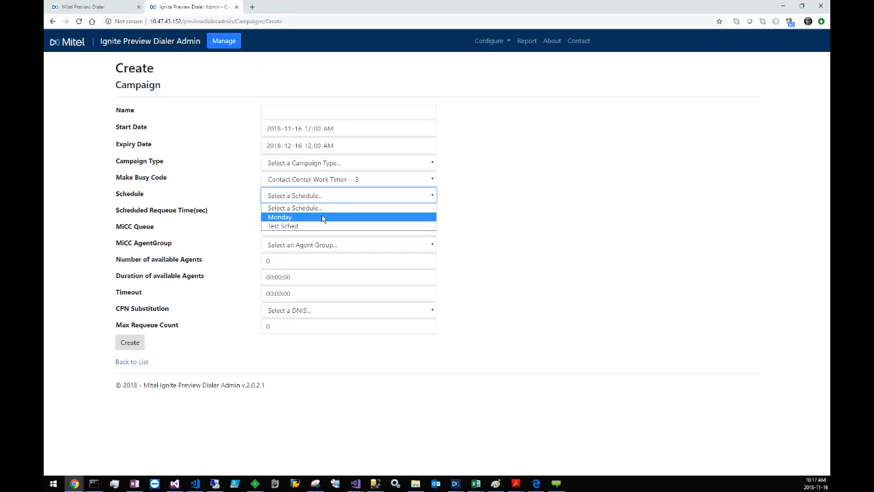
{"action": "left_click", "coordinate": [489, 226]}
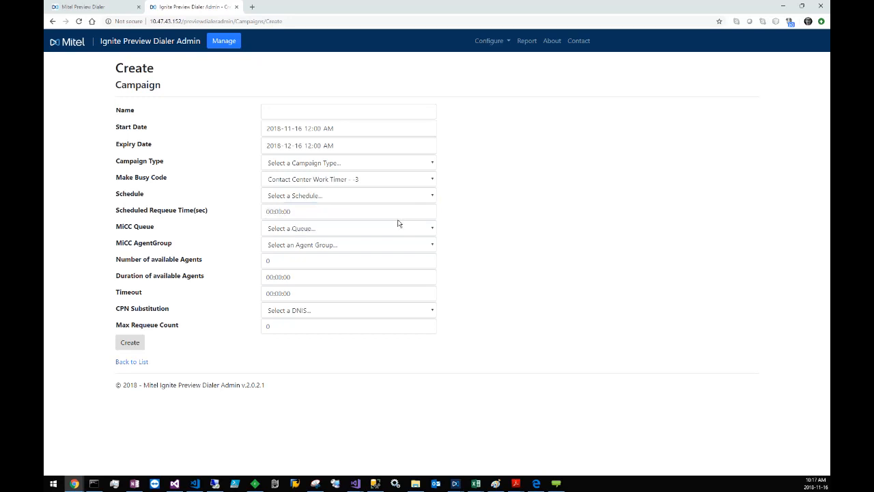
{"action": "left_click", "coordinate": [311, 214]}
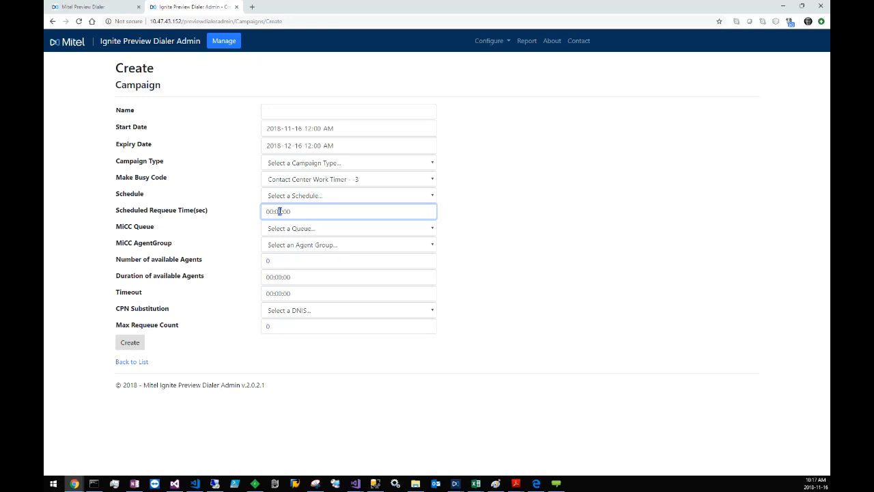
{"action": "left_click_drag", "start_coordinate": [289, 211], "coordinate": [265, 210]}
Step: Assign the Voice A - P930 queue to the campaign
{"action": "left_click", "coordinate": [357, 233]}
{"action": "left_click", "coordinate": [354, 238]}
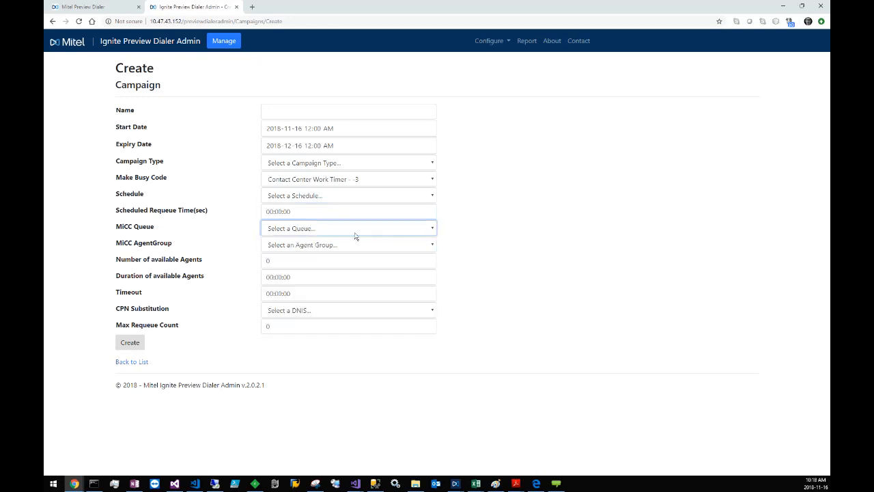
{"action": "left_click", "coordinate": [354, 236]}
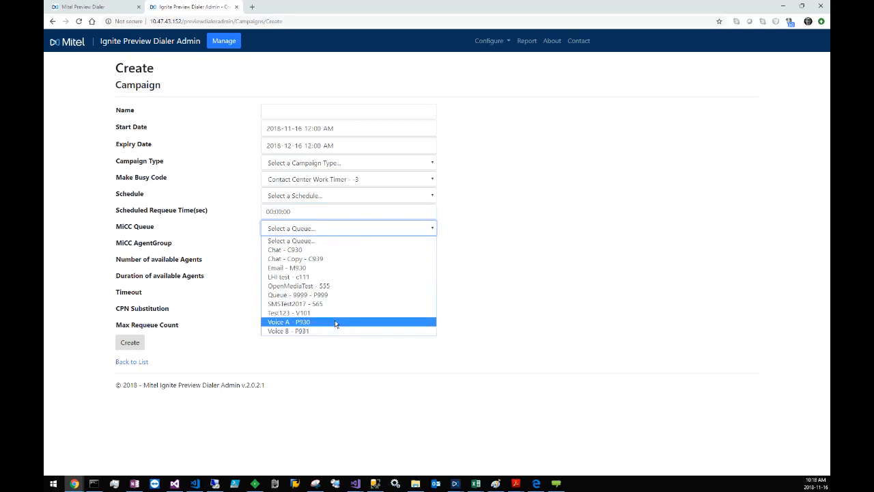
{"action": "left_click", "coordinate": [335, 323]}
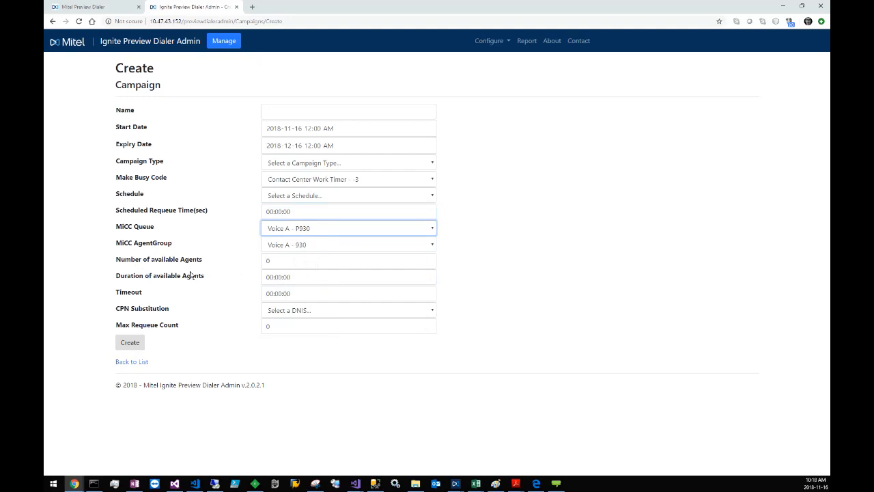
Step: Set the number of available agents to 5 and the duration of available agents to 00:01:00
{"action": "double_click", "coordinate": [268, 261]}
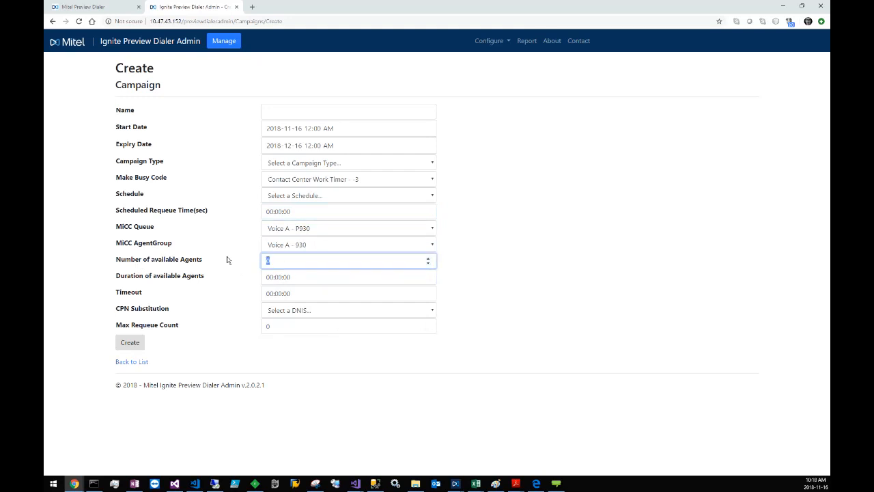
{"action": "type", "text": "1"}
{"action": "left_click", "coordinate": [283, 277]}
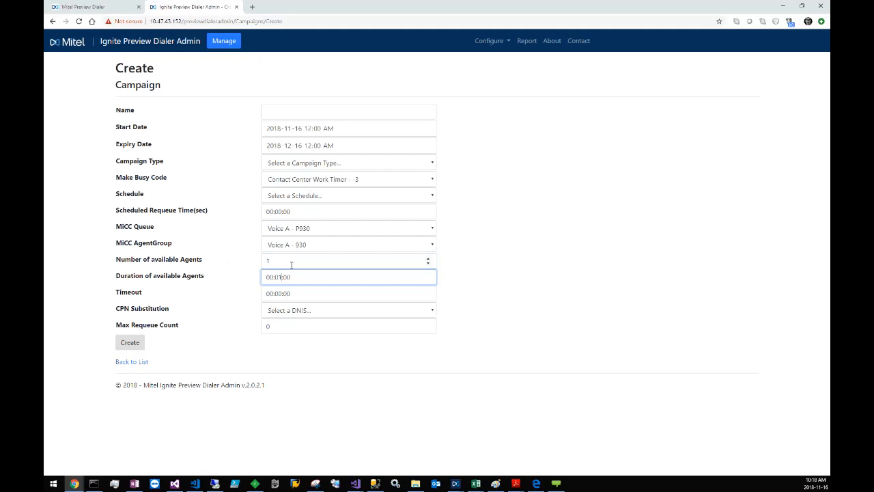
{"action": "left_click", "coordinate": [291, 263]}
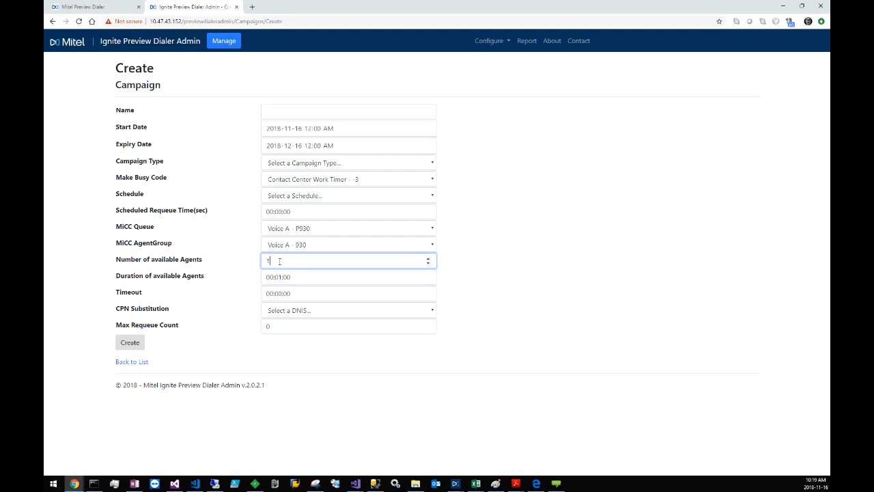
{"action": "left_click_drag", "start_coordinate": [287, 262], "coordinate": [259, 265]}
{"action": "left_click", "coordinate": [280, 277]}
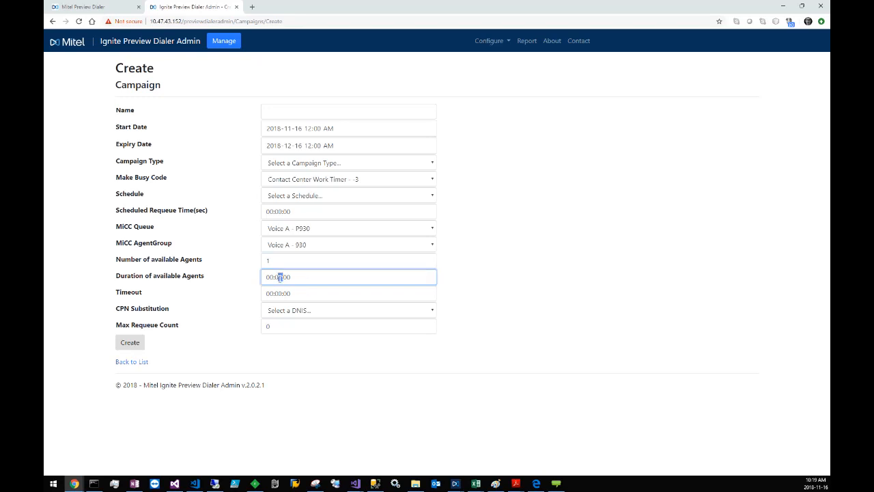
{"action": "type", "text": "1"}
{"action": "left_click_drag", "start_coordinate": [301, 260], "coordinate": [228, 252]}
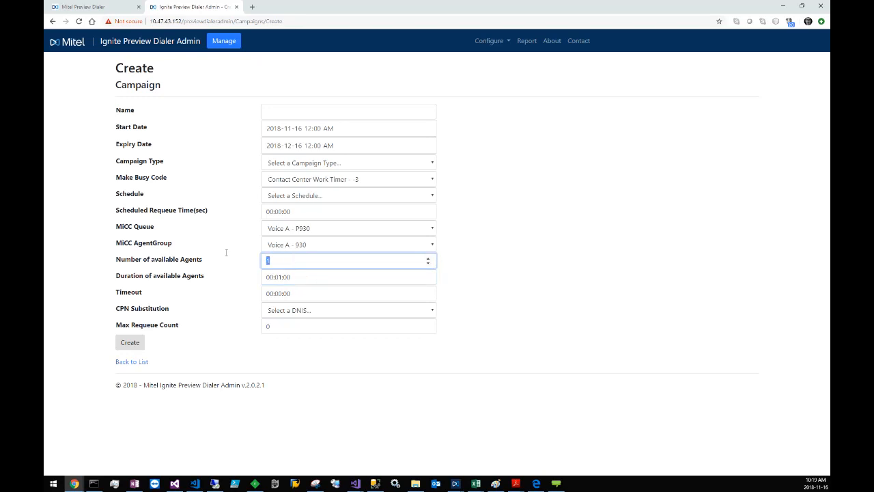
{"action": "type", "text": "5"}
{"action": "left_click_drag", "start_coordinate": [293, 276], "coordinate": [225, 276]}
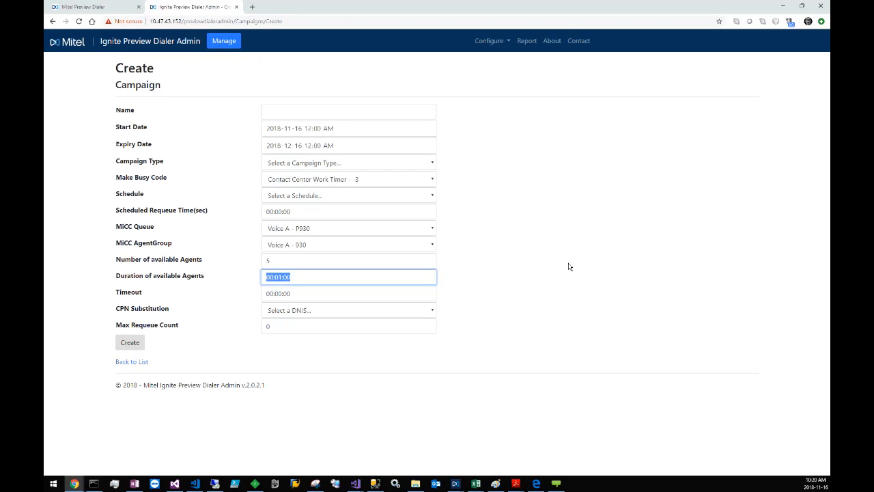
Step: Set the campaign timeout to 00:01:00 and use Test DNIS for CPN substitution
{"action": "left_click", "coordinate": [297, 294]}
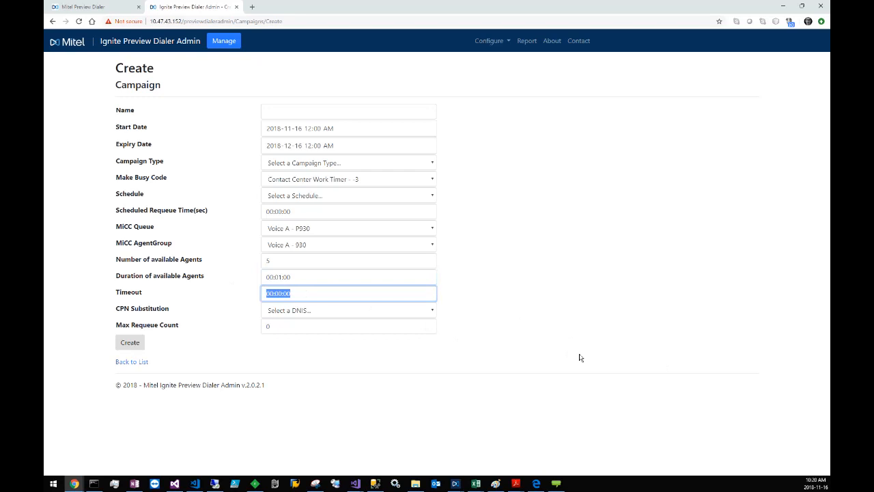
{"action": "left_click", "coordinate": [281, 293]}
{"action": "left_click_drag", "start_coordinate": [281, 293], "coordinate": [278, 294]}
{"action": "type", "text": "1"}
{"action": "triple_click", "coordinate": [293, 294]}
{"action": "left_click", "coordinate": [293, 293]}
{"action": "left_click", "coordinate": [418, 313]}
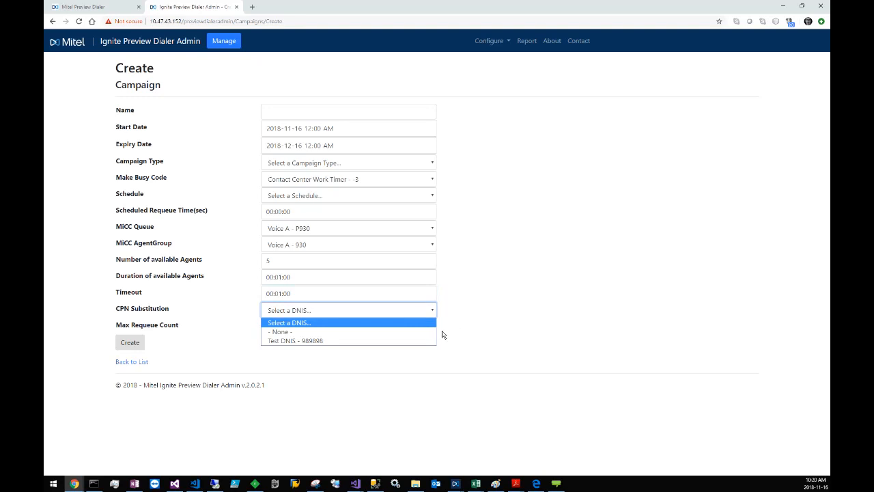
{"action": "left_click", "coordinate": [361, 341]}
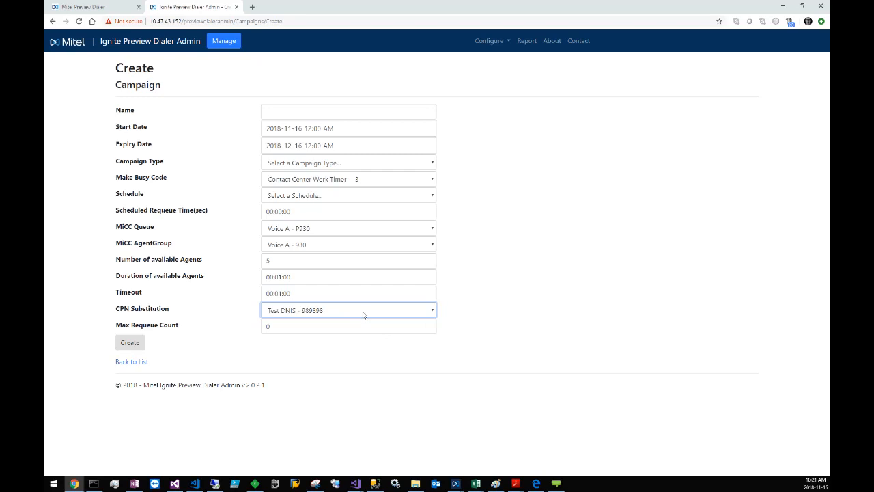
Step: Try 4, 0 and 6 as the campaign's maximum requeue count
{"action": "left_click", "coordinate": [306, 327]}
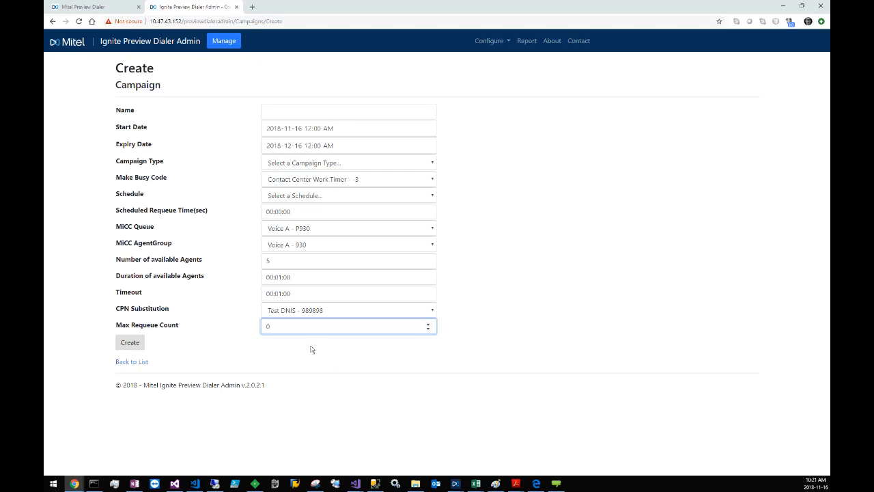
{"action": "double_click", "coordinate": [267, 326]}
{"action": "type", "text": "4"}
{"action": "left_click_drag", "start_coordinate": [279, 326], "coordinate": [236, 322]}
{"action": "type", "text": "0"}
{"action": "left_click_drag", "start_coordinate": [284, 327], "coordinate": [254, 326]}
{"action": "type", "text": "6"}
{"action": "left_click_drag", "start_coordinate": [284, 328], "coordinate": [259, 329]}
{"action": "left_click", "coordinate": [277, 326]}
{"action": "left_click_drag", "start_coordinate": [266, 327], "coordinate": [262, 327]}
Step: Return to the campaigns list without creating the new campaign and open the item import page for the existing started campaign
{"action": "left_click", "coordinate": [482, 41]}
{"action": "left_click", "coordinate": [497, 60]}
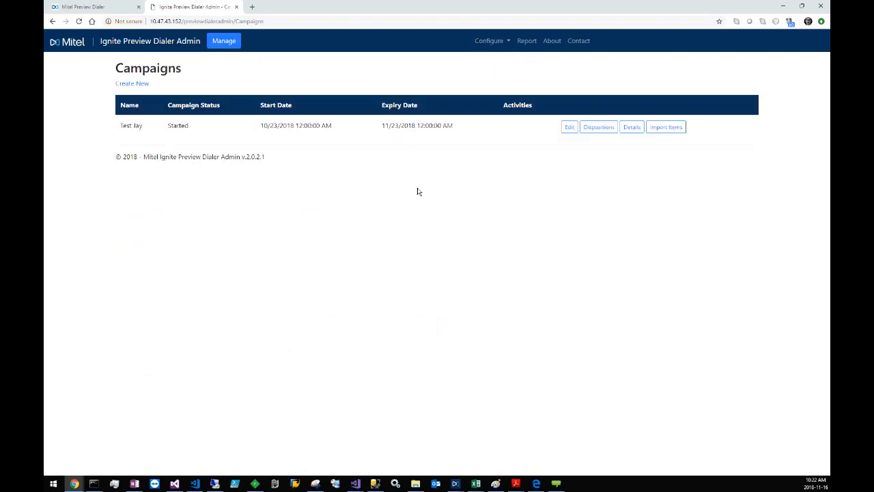
{"action": "left_click", "coordinate": [675, 128]}
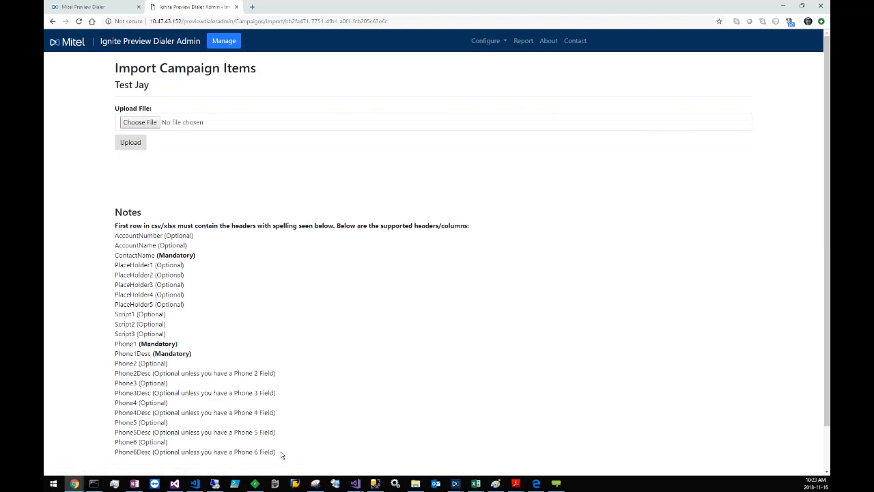
Step: Examine the supported import headers, including the account, contact name, placeholder, script and phone columns, and which are mandatory or optional
{"action": "left_click_drag", "start_coordinate": [280, 455], "coordinate": [139, 286]}
{"action": "left_click", "coordinate": [366, 316]}
{"action": "mouse_move", "coordinate": [153, 265]}
{"action": "left_mouse_down"}
{"action": "mouse_move", "coordinate": [114, 265]}
{"action": "mouse_move", "coordinate": [151, 275]}
{"action": "left_mouse_up"}
{"action": "left_click_drag", "start_coordinate": [156, 245], "coordinate": [115, 245]}
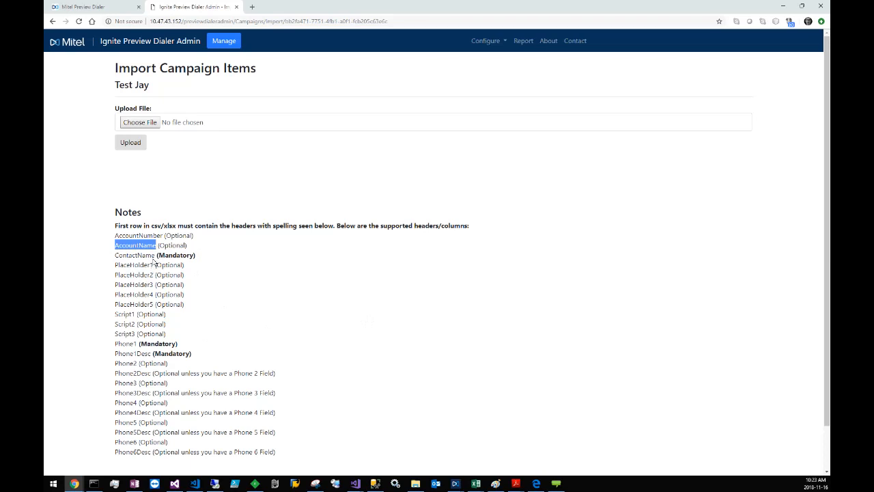
{"action": "left_click_drag", "start_coordinate": [156, 255], "coordinate": [115, 255]}
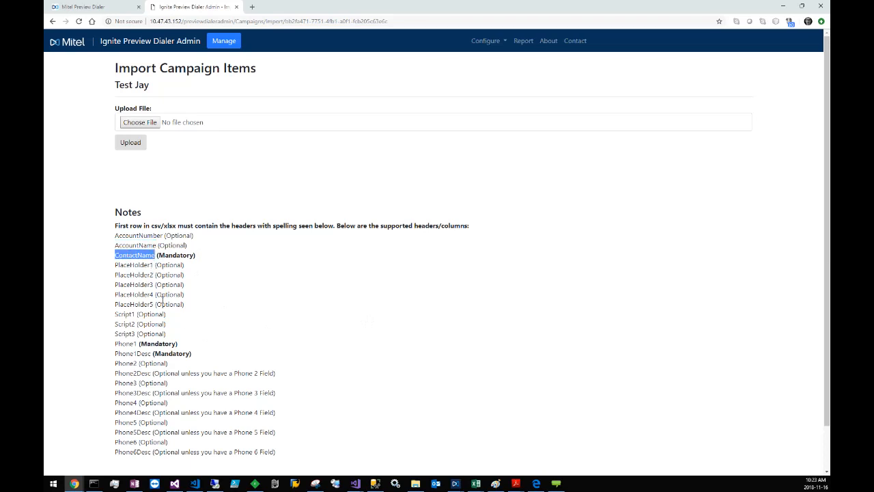
{"action": "left_click_drag", "start_coordinate": [136, 344], "coordinate": [115, 353]}
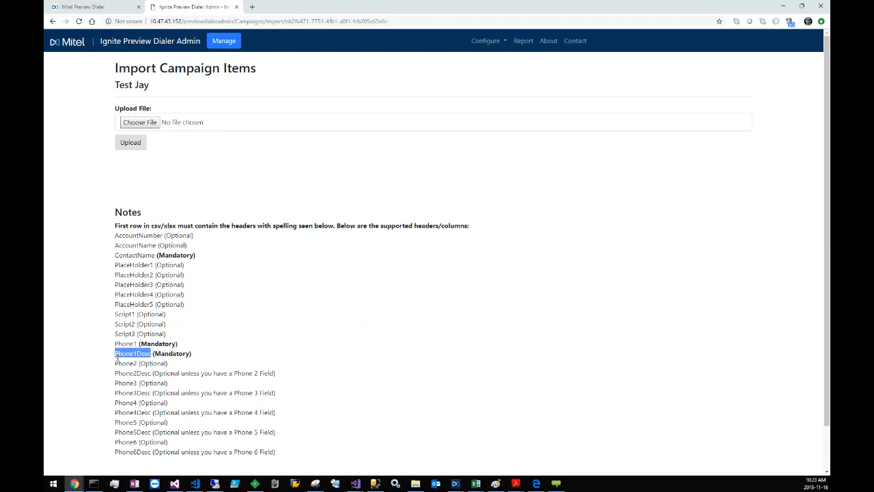
{"action": "left_click", "coordinate": [308, 351]}
{"action": "left_click_drag", "start_coordinate": [155, 255], "coordinate": [120, 260]}
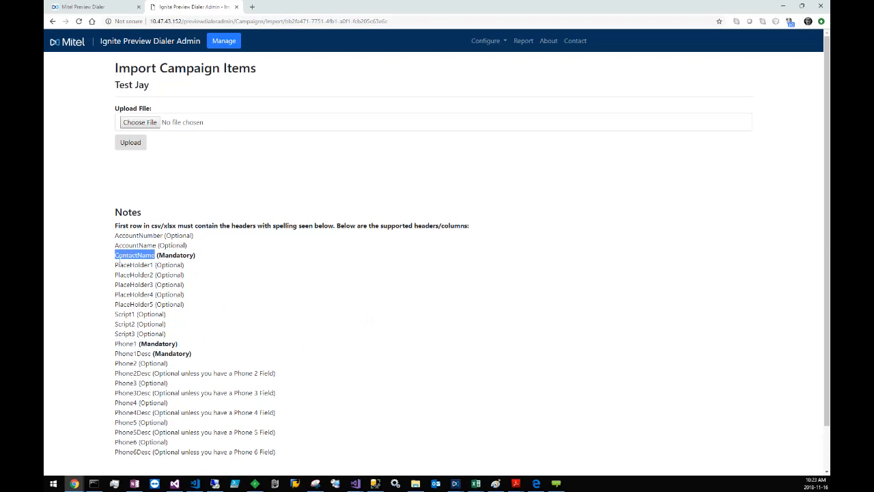
{"action": "left_click", "coordinate": [212, 327]}
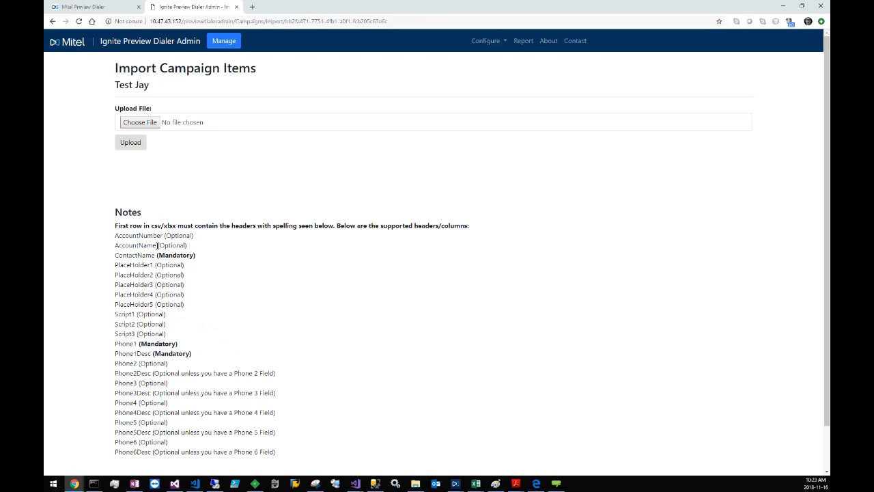
{"action": "left_click_drag", "start_coordinate": [157, 245], "coordinate": [115, 235]}
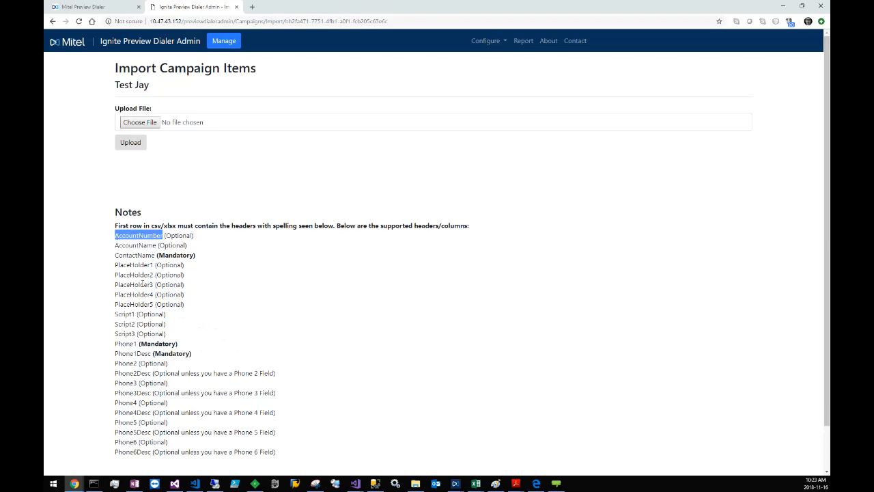
{"action": "left_click_drag", "start_coordinate": [153, 265], "coordinate": [116, 266]}
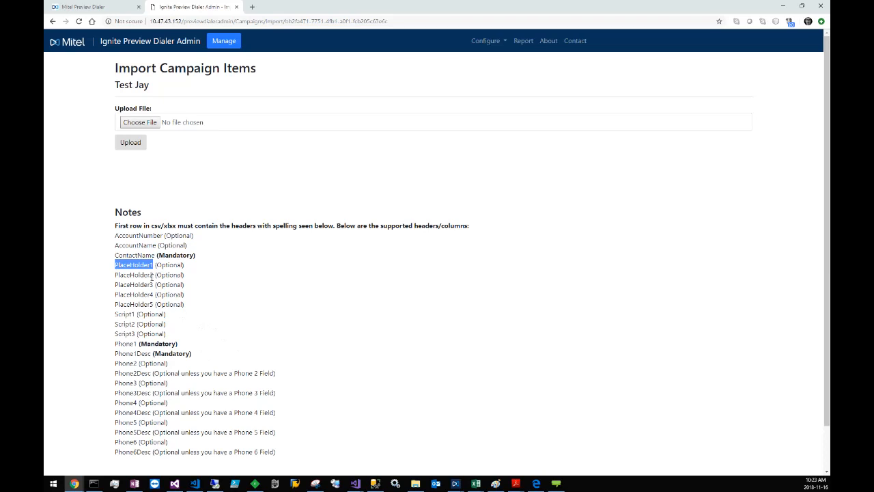
{"action": "left_click_drag", "start_coordinate": [137, 315], "coordinate": [116, 314]}
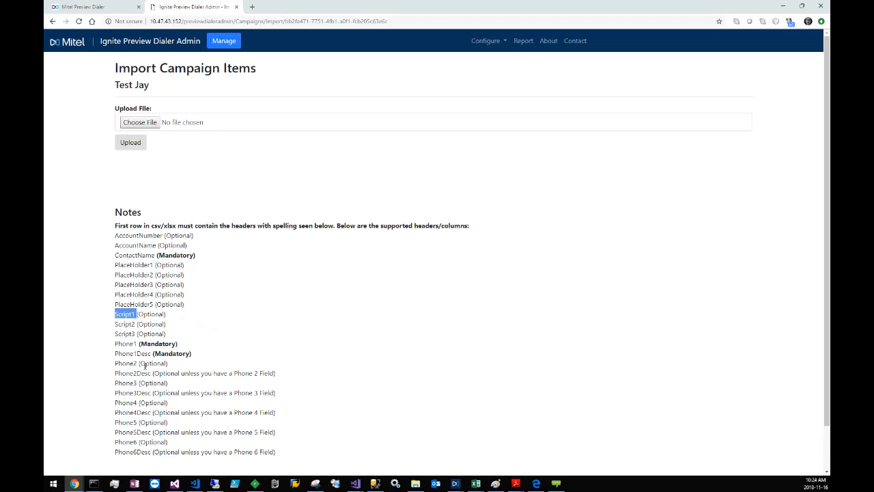
{"action": "left_click", "coordinate": [140, 382]}
{"action": "left_click_drag", "start_coordinate": [137, 382], "coordinate": [115, 383]}
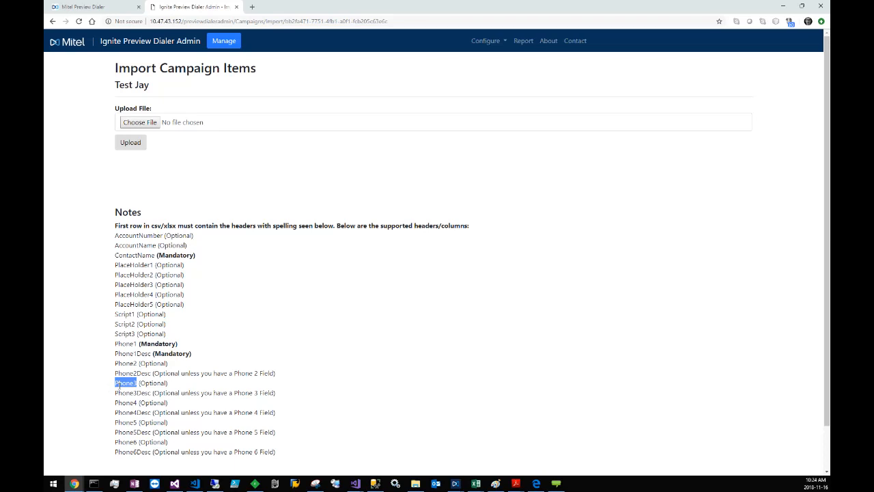
Step: Upload a file of campaign items from the PreviewDialer folder under Working, MiCC and PS on the DATA (D:) drive
{"action": "left_click", "coordinate": [145, 123]}
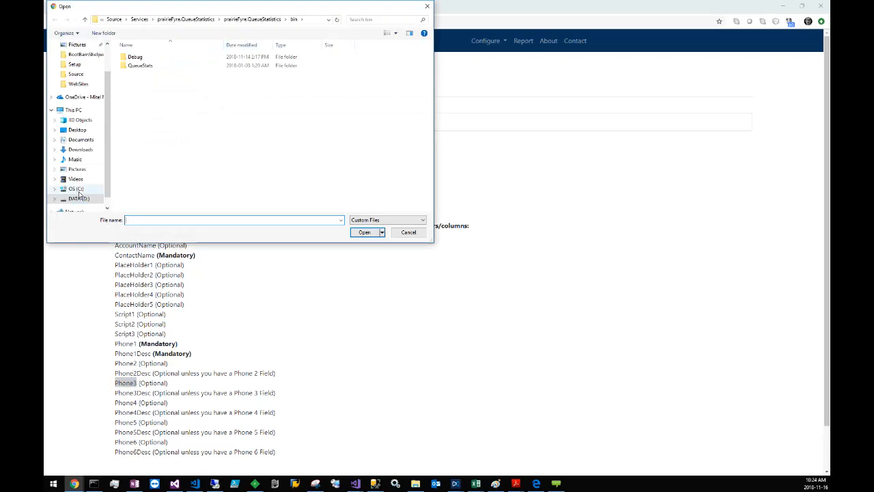
{"action": "left_click", "coordinate": [76, 189]}
{"action": "left_click", "coordinate": [74, 199]}
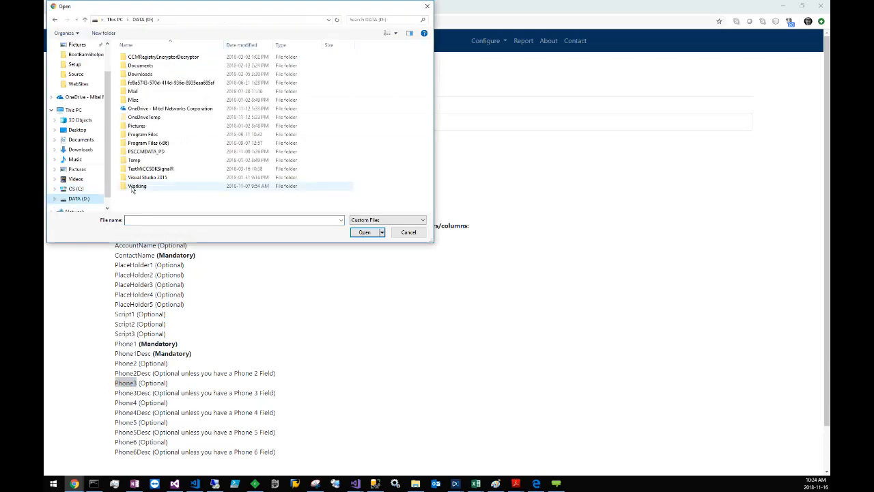
{"action": "double_click", "coordinate": [134, 187]}
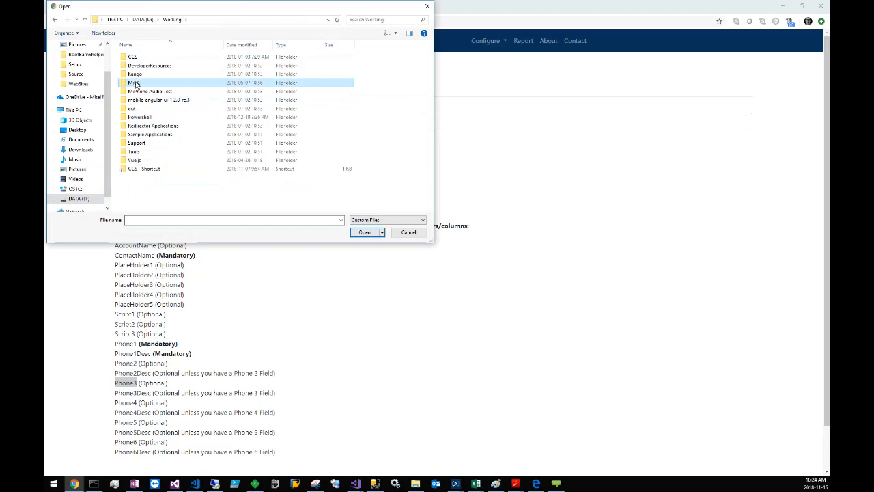
{"action": "double_click", "coordinate": [135, 82]}
{"action": "double_click", "coordinate": [135, 58]}
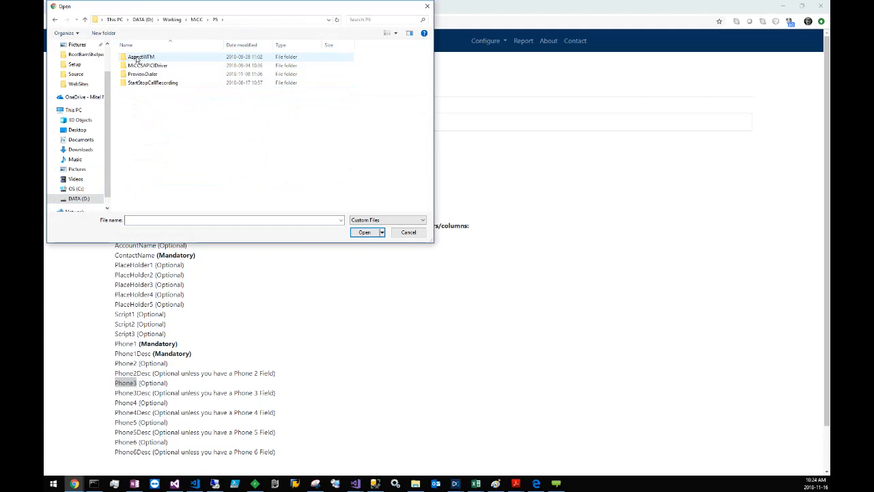
{"action": "left_click", "coordinate": [141, 75]}
{"action": "double_click", "coordinate": [140, 75]}
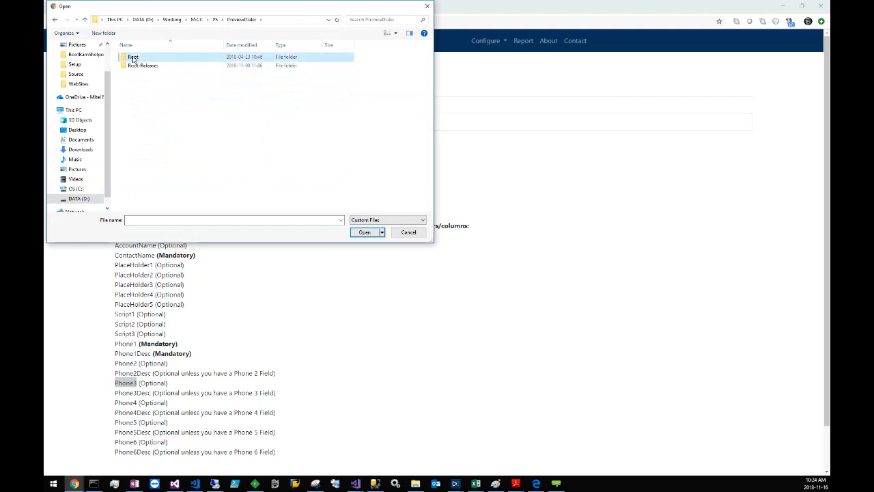
{"action": "double_click", "coordinate": [136, 58]}
{"action": "double_click", "coordinate": [140, 66]}
{"action": "double_click", "coordinate": [166, 117]}
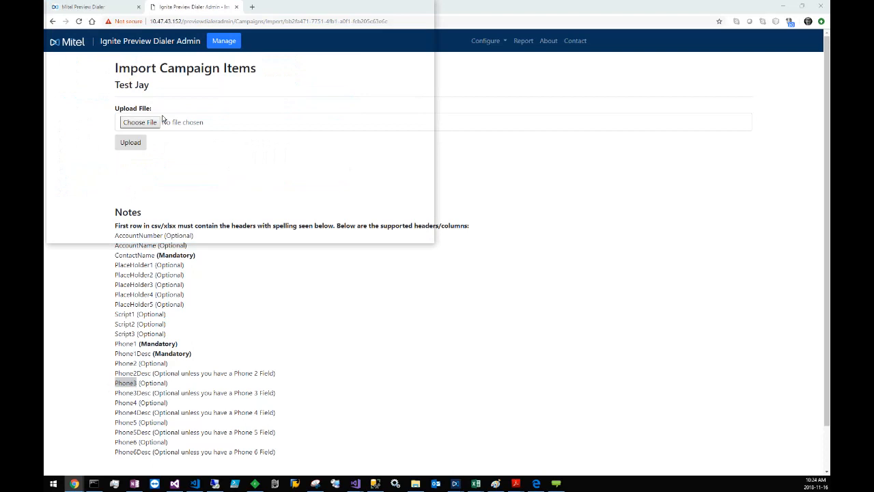
{"action": "left_click", "coordinate": [138, 144]}
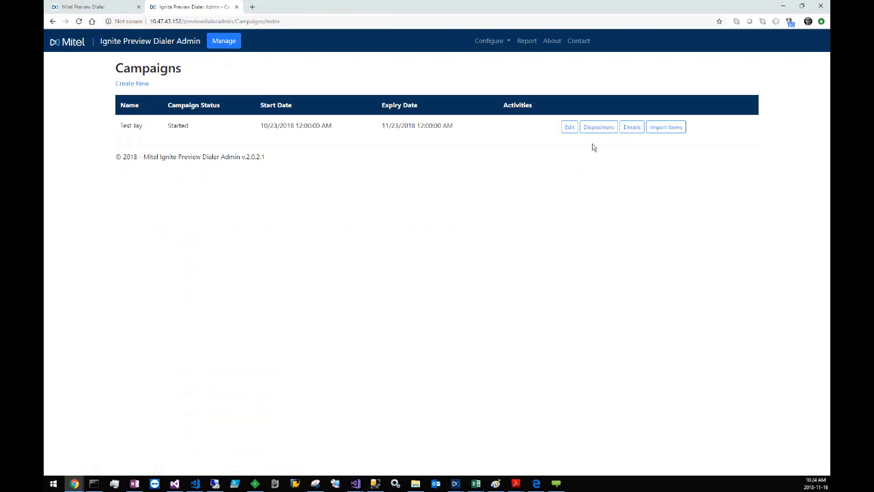
Step: Open the Monday schedule for editing and enable Sunday and Tuesday through Saturday
{"action": "left_click", "coordinate": [489, 45]}
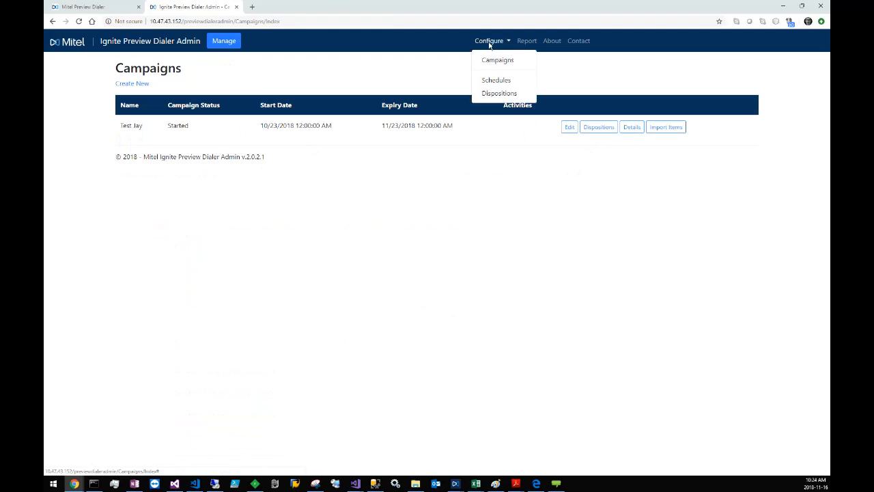
{"action": "left_click", "coordinate": [503, 82]}
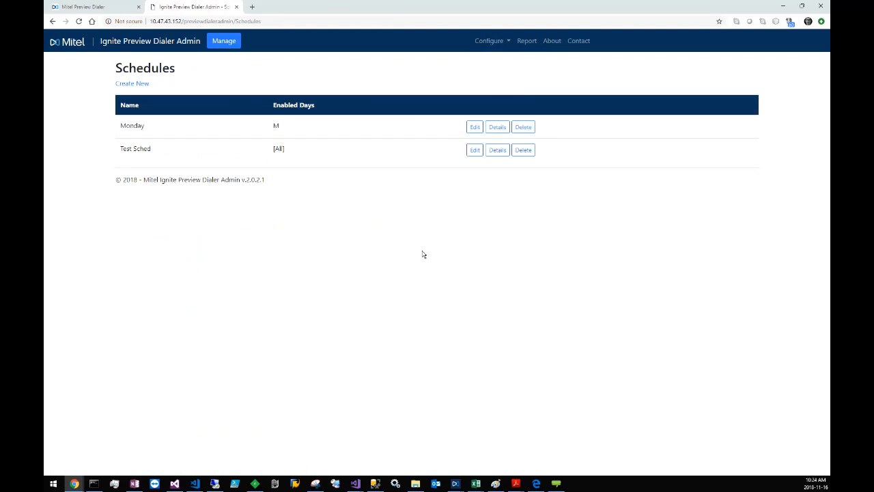
{"action": "left_click", "coordinate": [472, 129]}
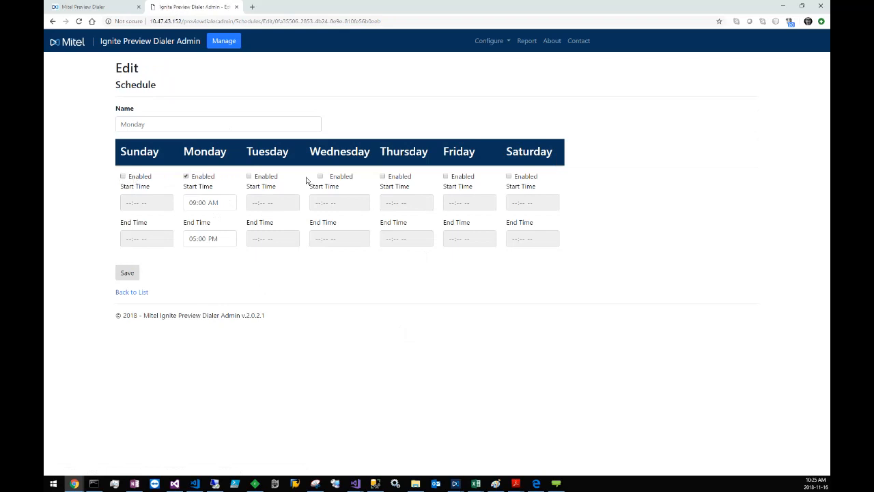
{"action": "left_click", "coordinate": [140, 177]}
{"action": "left_click", "coordinate": [265, 177]}
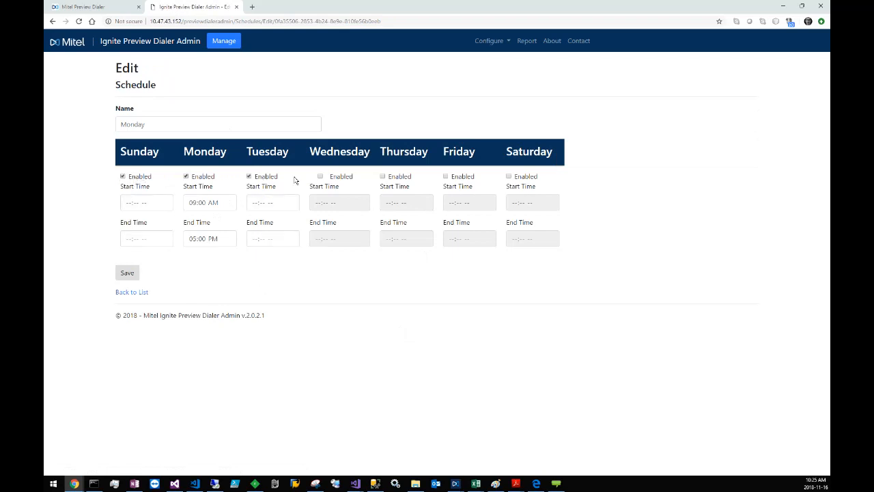
{"action": "left_click", "coordinate": [332, 178]}
{"action": "left_click", "coordinate": [399, 178]}
{"action": "left_click", "coordinate": [464, 179]}
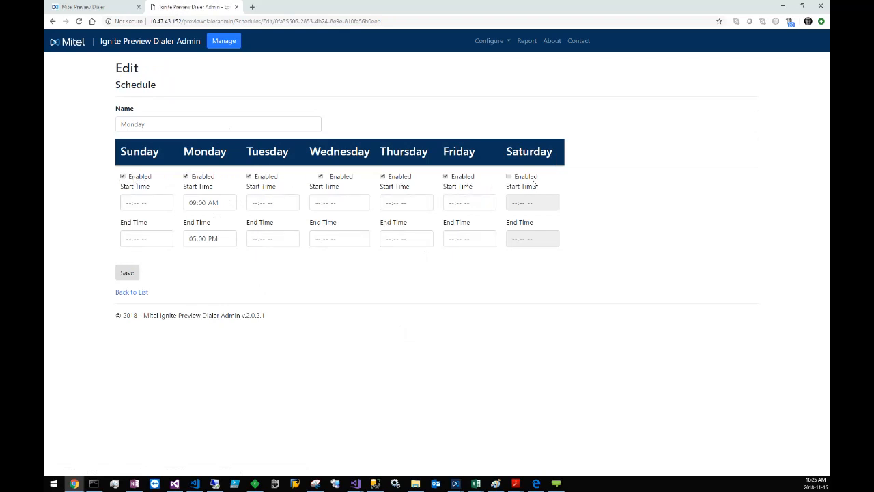
{"action": "left_click", "coordinate": [530, 179]}
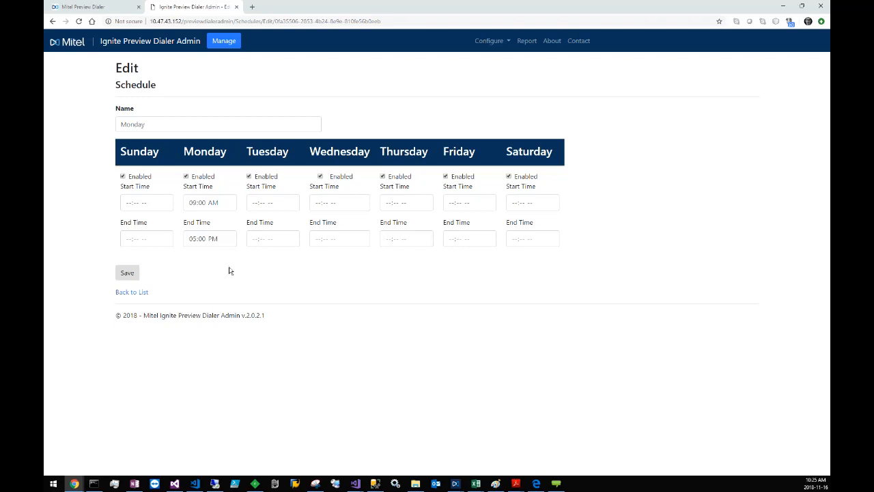
Step: Set Monday's start time to 12:00 PM in the schedule
{"action": "left_click", "coordinate": [228, 205]}
{"action": "left_click", "coordinate": [213, 205]}
{"action": "left_click", "coordinate": [194, 205]}
{"action": "type", "text": "12"}
{"action": "left_click", "coordinate": [214, 203]}
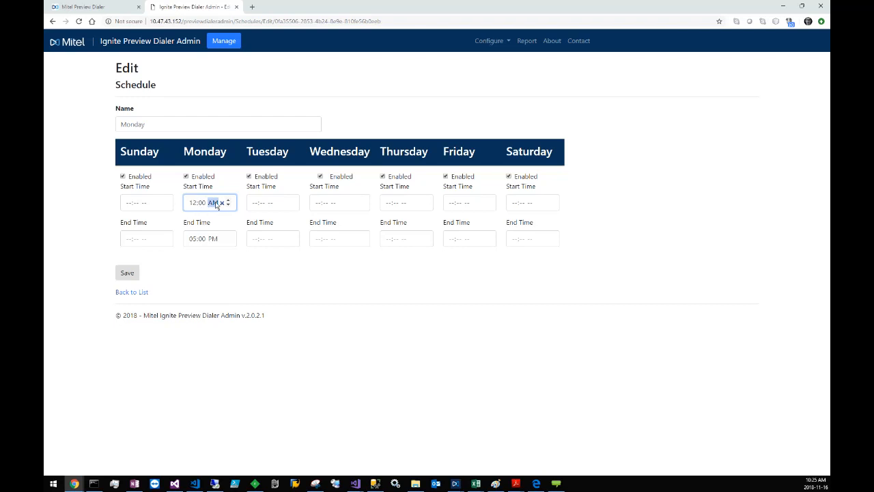
{"action": "key", "text": "p"}
{"action": "left_click", "coordinate": [208, 260]}
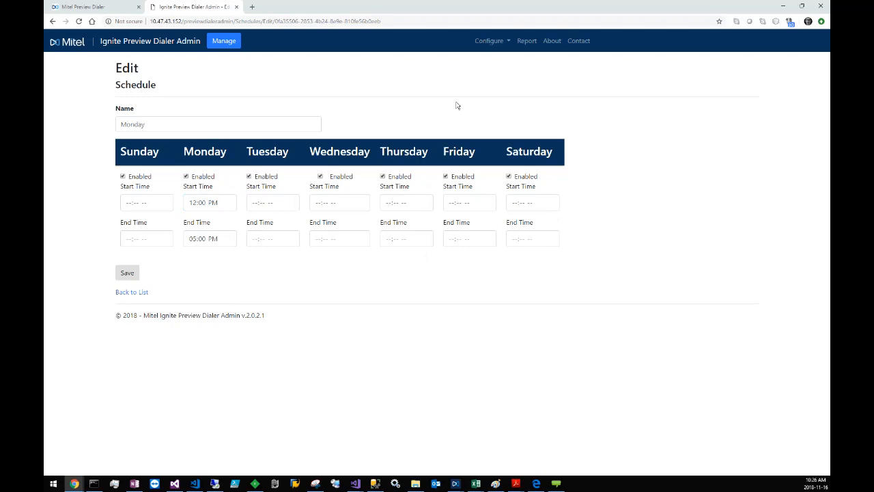
Step: Leave the schedule unsaved, examine the fields for a new disposition code, and return to the dispositions list without creating one
{"action": "left_click", "coordinate": [487, 41]}
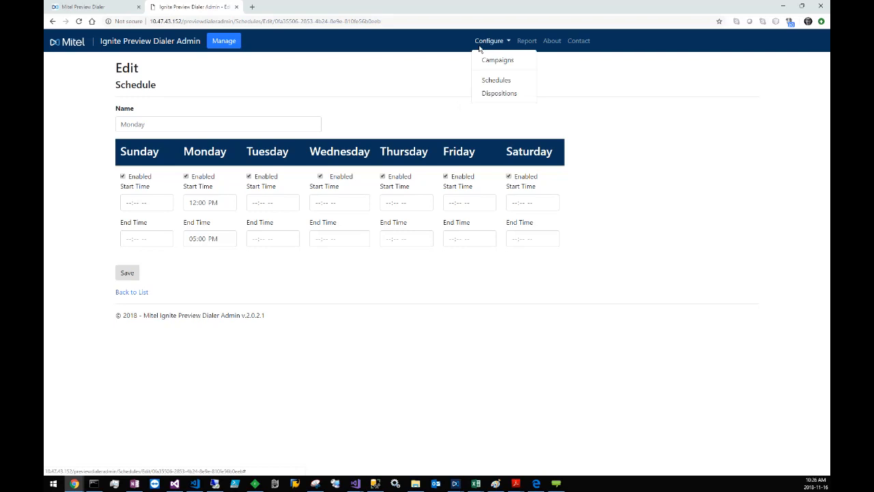
{"action": "left_click", "coordinate": [499, 94]}
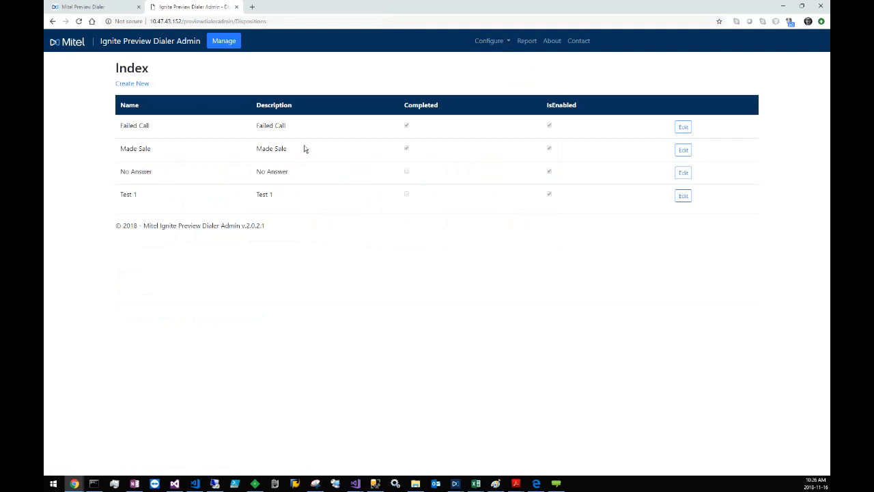
{"action": "left_click", "coordinate": [141, 84]}
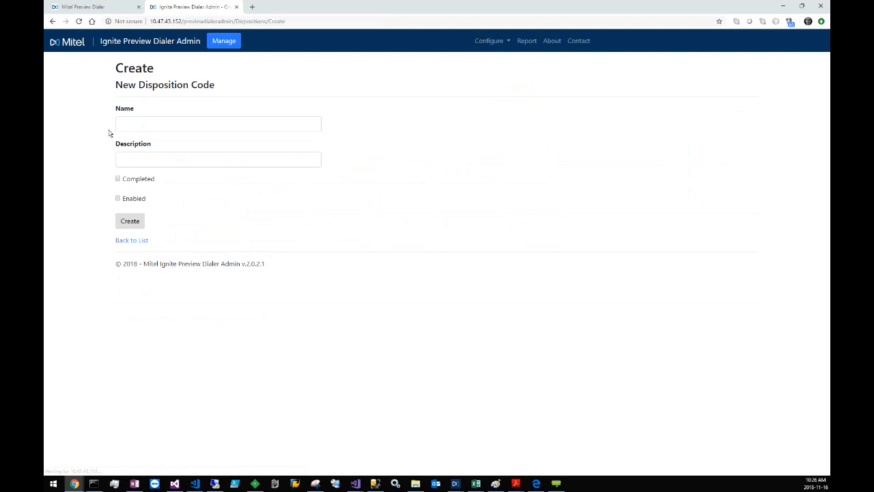
{"action": "left_click", "coordinate": [162, 125]}
{"action": "left_click", "coordinate": [168, 158]}
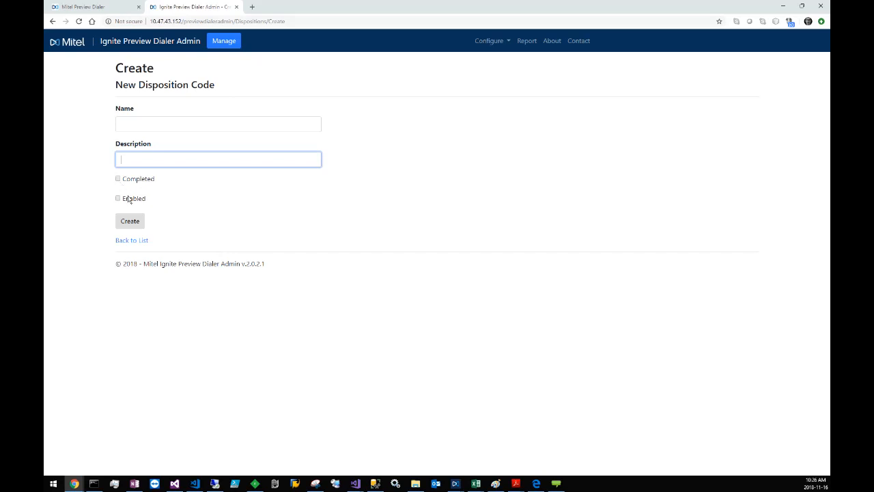
{"action": "left_click", "coordinate": [489, 43]}
{"action": "left_click", "coordinate": [494, 93]}
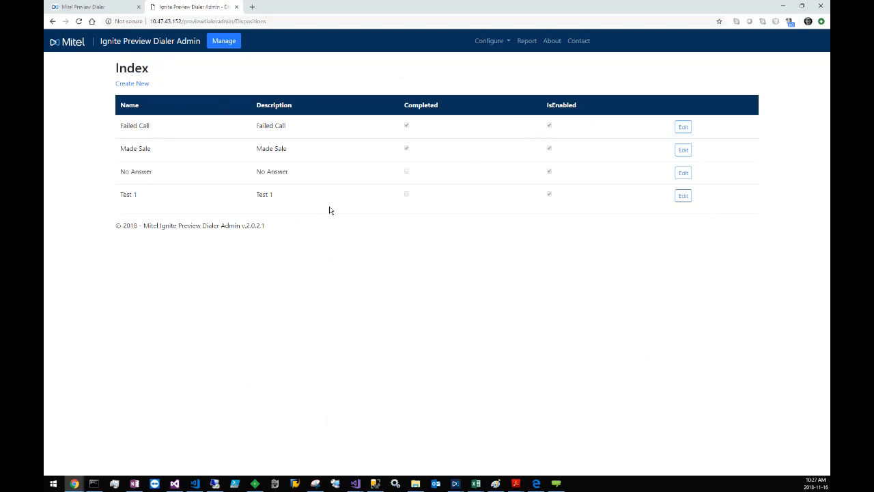
Step: Remove the Test 1, Failed Call, Made Sale and No Answer dispositions from the existing started campaign
{"action": "left_click", "coordinate": [493, 40]}
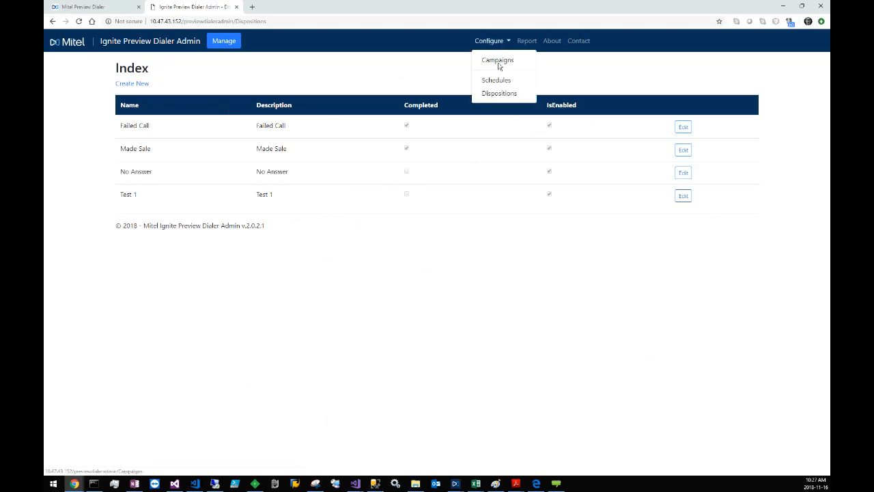
{"action": "left_click", "coordinate": [501, 61]}
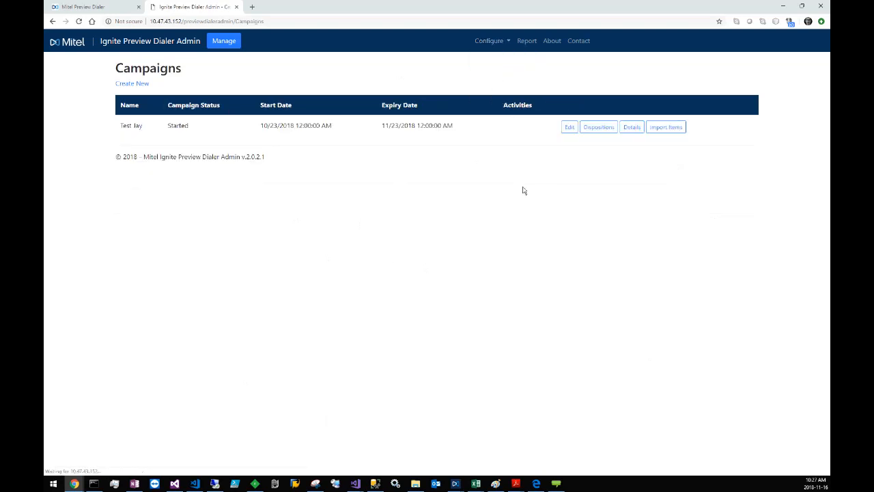
{"action": "left_click", "coordinate": [599, 129]}
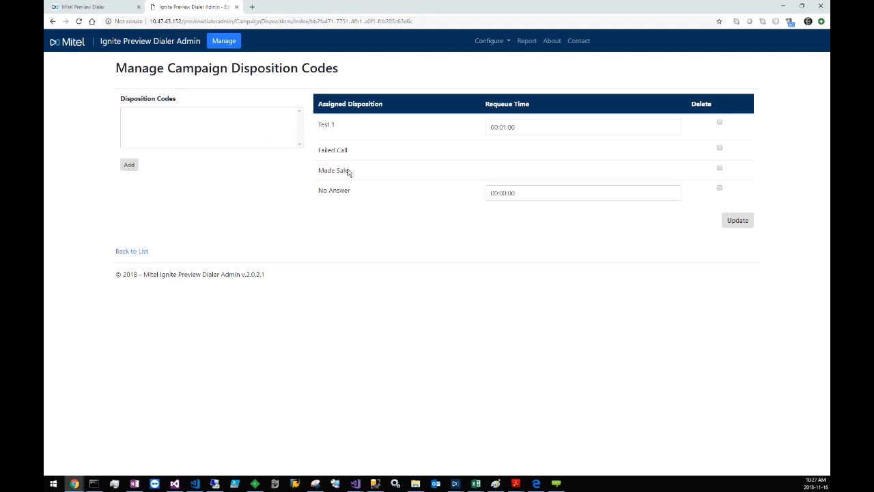
{"action": "left_click", "coordinate": [719, 122]}
{"action": "left_click", "coordinate": [719, 149]}
{"action": "left_click", "coordinate": [719, 168]}
{"action": "left_click", "coordinate": [719, 188]}
{"action": "left_click", "coordinate": [737, 220]}
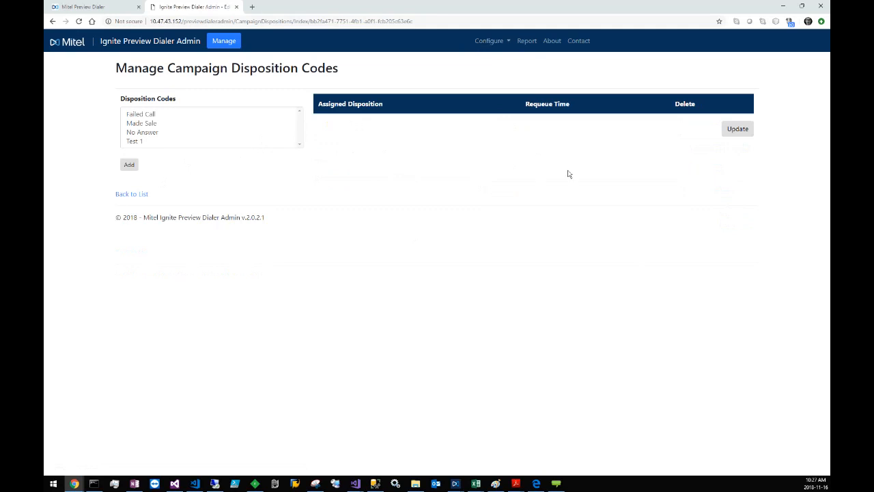
Step: Assign Failed Call and Made Sale to the campaign, followed by No Answer and Test 1
{"action": "left_click_drag", "start_coordinate": [150, 115], "coordinate": [148, 123]}
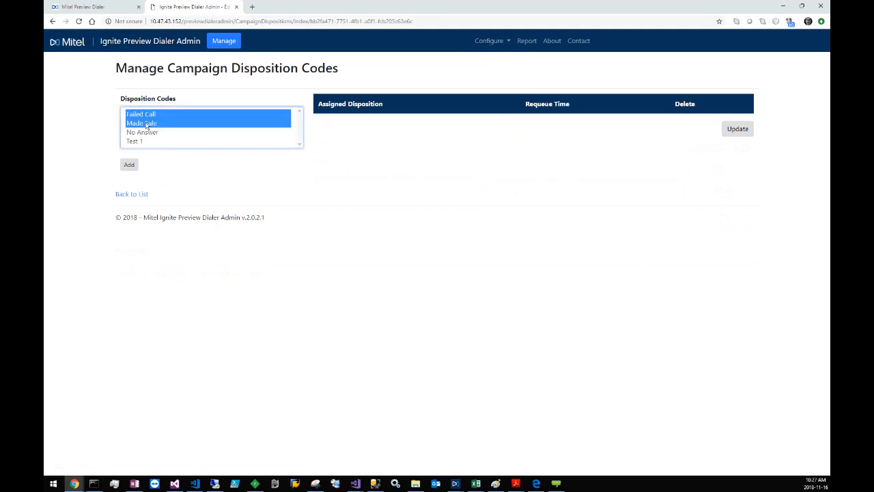
{"action": "left_click", "coordinate": [132, 169]}
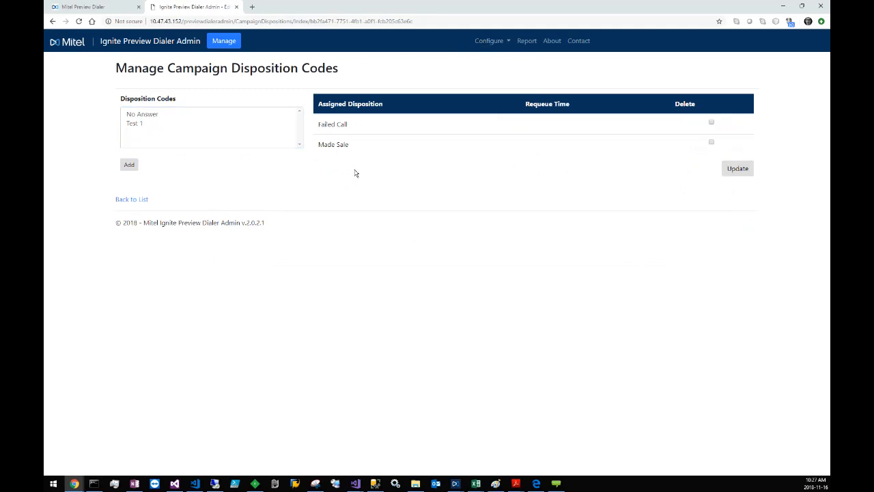
{"action": "left_click_drag", "start_coordinate": [141, 119], "coordinate": [137, 125]}
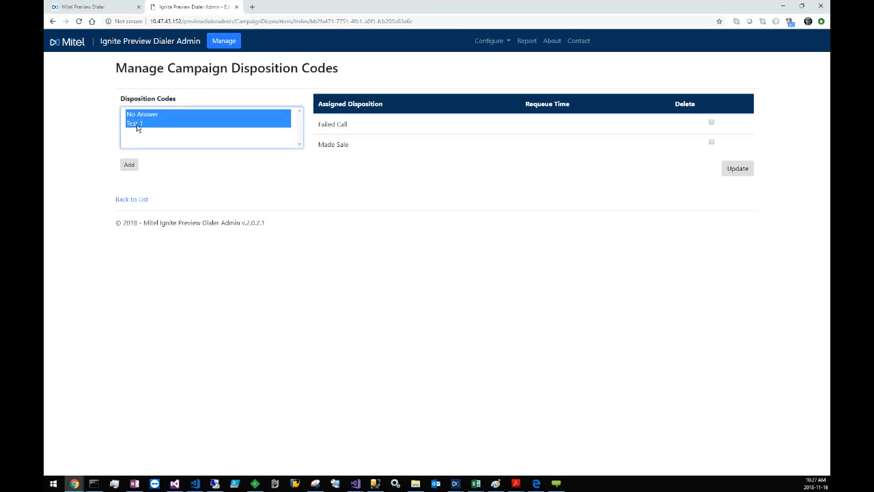
{"action": "left_click", "coordinate": [128, 168]}
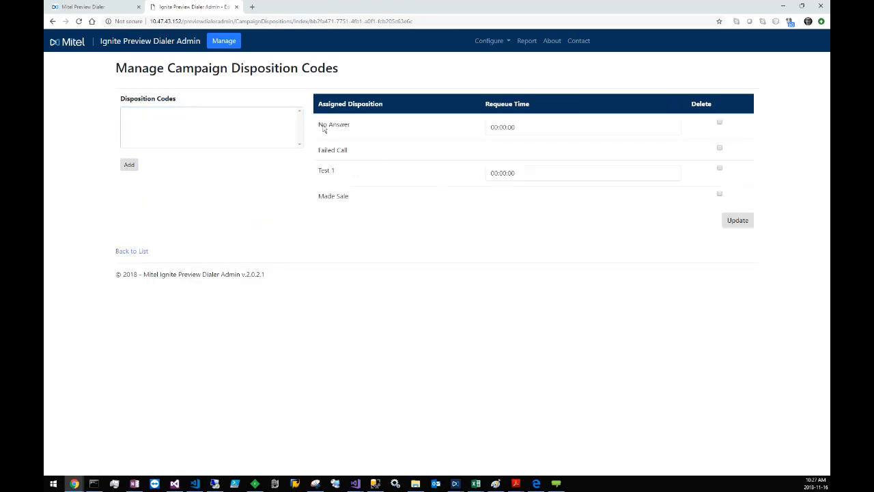
Step: Examine the requeue time fields of the No Answer and Test 1 dispositions
{"action": "left_click_drag", "start_coordinate": [323, 124], "coordinate": [351, 123]}
{"action": "left_click", "coordinate": [368, 138]}
{"action": "left_click", "coordinate": [507, 127]}
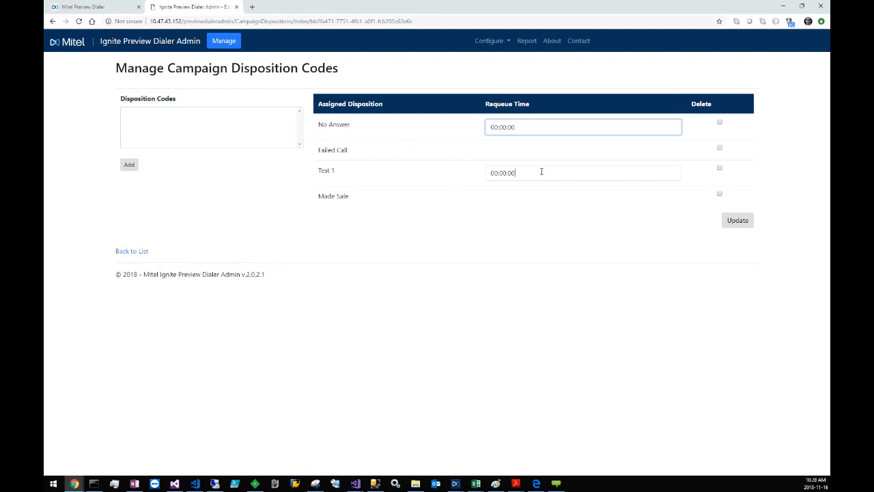
{"action": "left_click_drag", "start_coordinate": [541, 172], "coordinate": [487, 172]}
{"action": "left_click", "coordinate": [509, 129]}
{"action": "left_click_drag", "start_coordinate": [532, 129], "coordinate": [487, 128]}
{"action": "left_click", "coordinate": [503, 131]}
{"action": "double_click", "coordinate": [503, 130]}
{"action": "left_click", "coordinate": [504, 129]}
{"action": "left_click", "coordinate": [493, 209]}
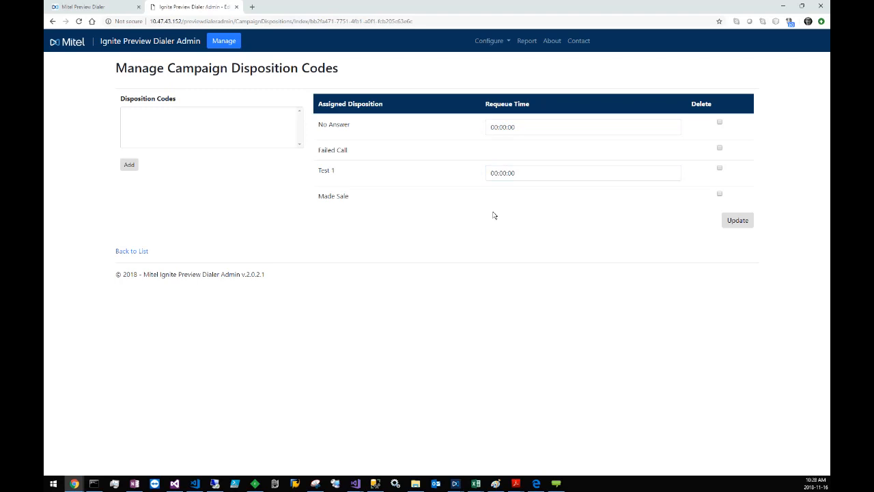
Step: Go to the management page for current campaigns, pause the started campaign and resume it
{"action": "left_click", "coordinate": [490, 41]}
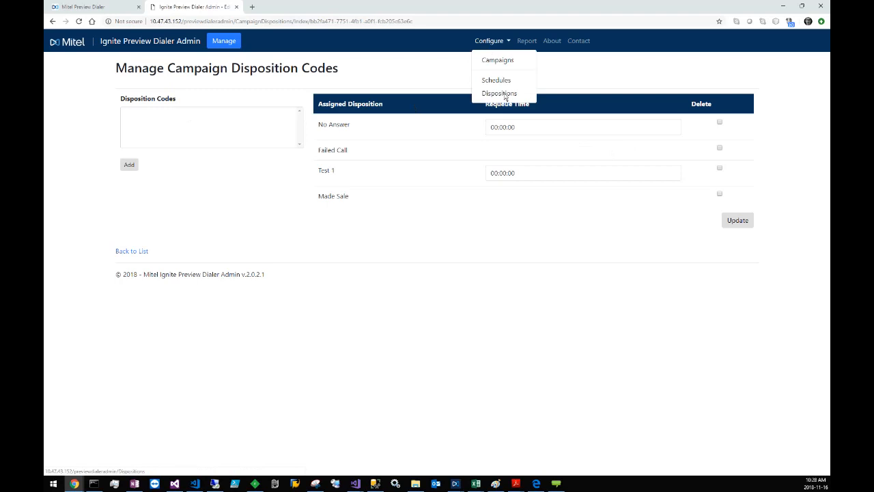
{"action": "left_click", "coordinate": [443, 210]}
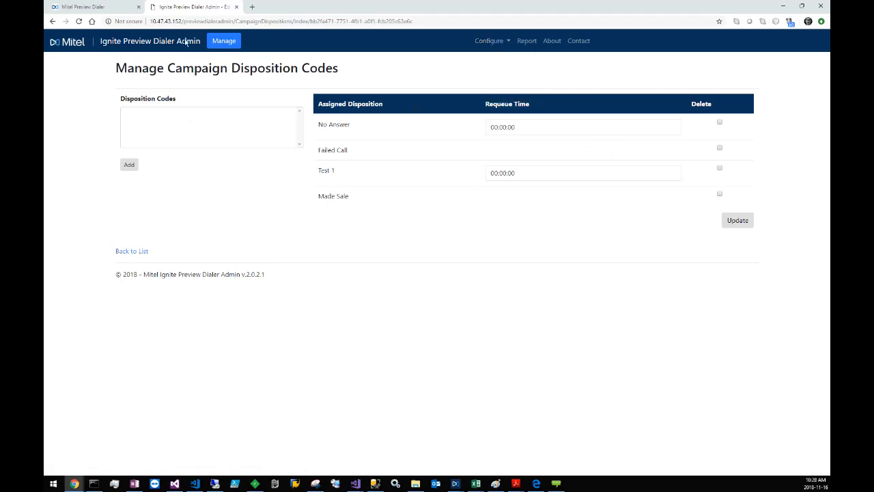
{"action": "left_click", "coordinate": [225, 42]}
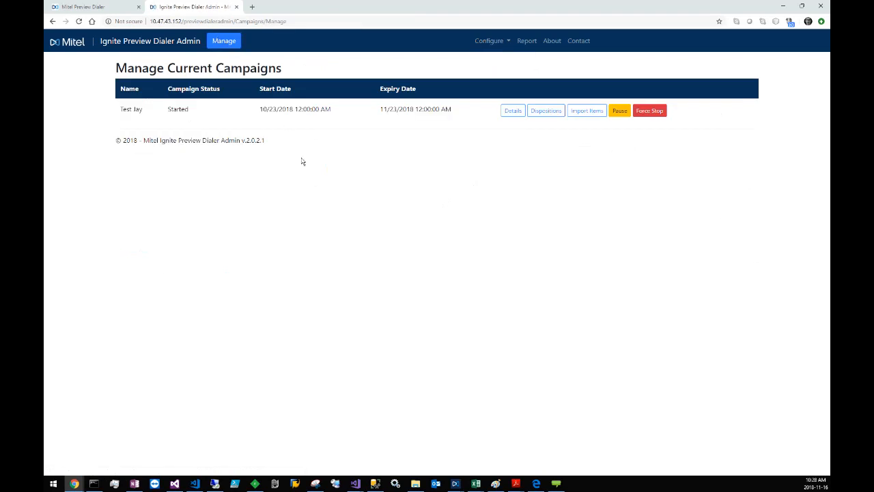
{"action": "left_click", "coordinate": [621, 113]}
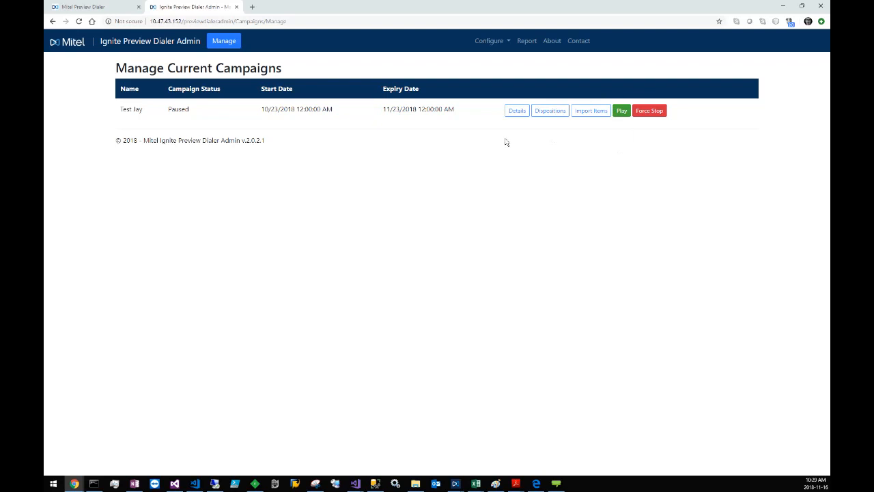
{"action": "left_click", "coordinate": [621, 110]}
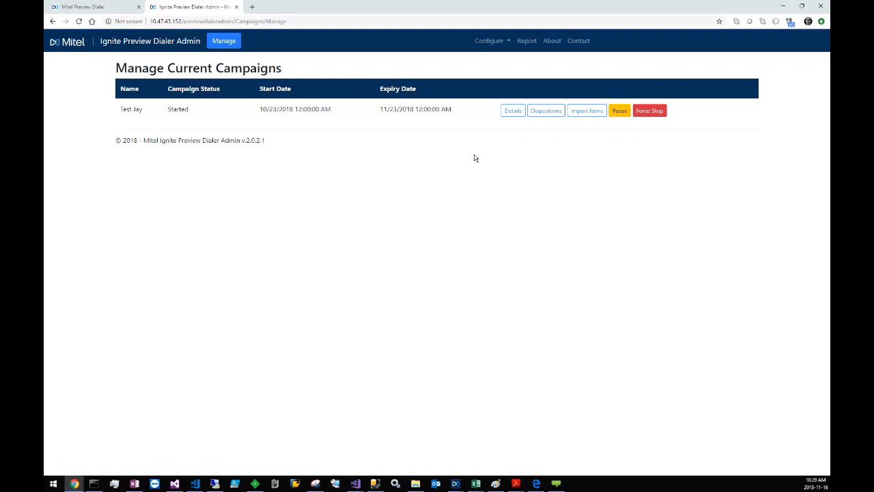
Step: Request a force stop of the started campaign and cancel it at the confirmation
{"action": "left_click", "coordinate": [656, 112]}
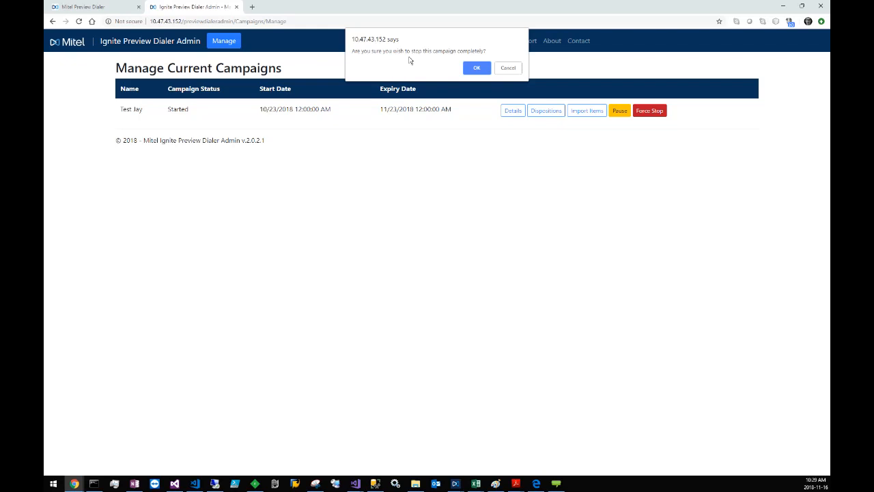
{"action": "left_click", "coordinate": [508, 68]}
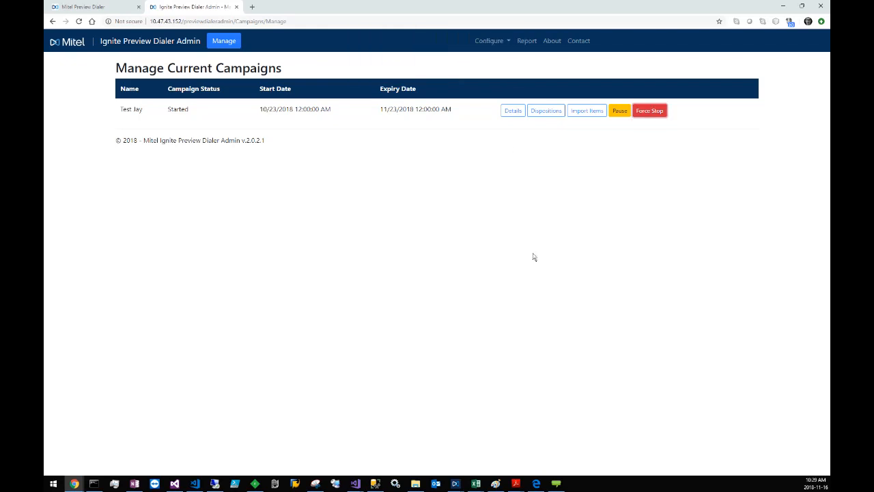
Step: Generate the activity report for the campaign created on 10/23/2018 and open it in Excel
{"action": "left_click", "coordinate": [529, 43]}
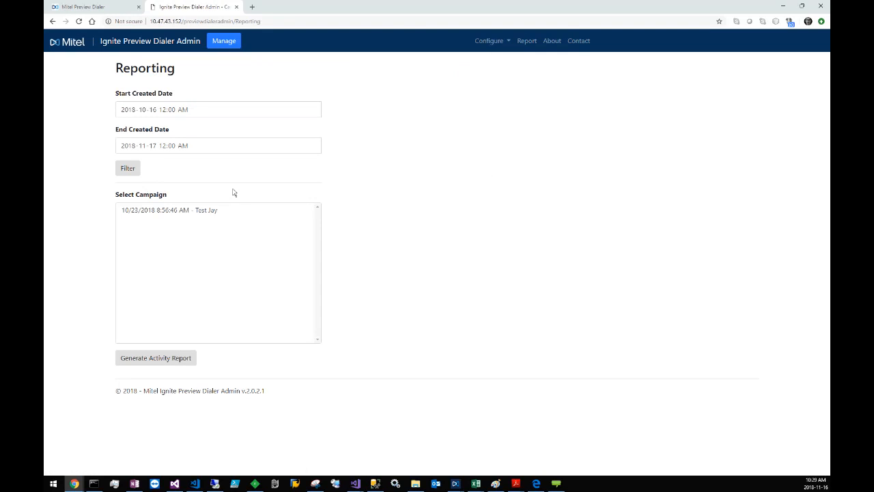
{"action": "left_click", "coordinate": [203, 213]}
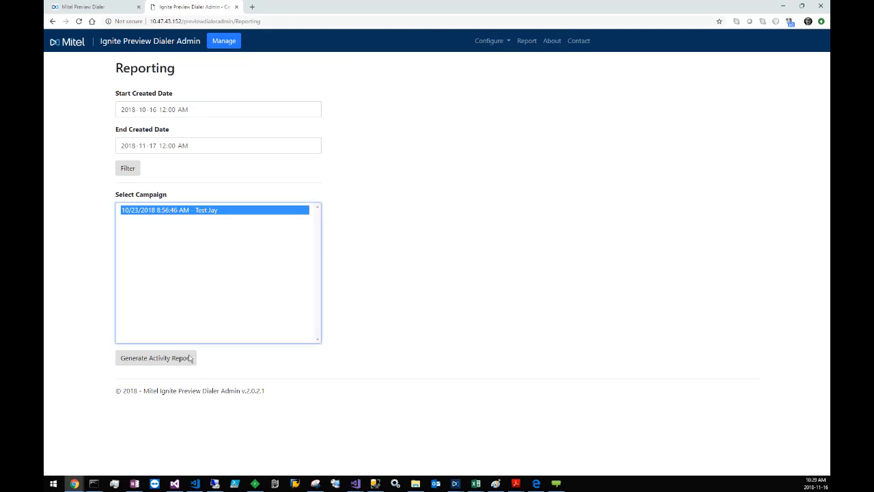
{"action": "left_click", "coordinate": [166, 361]}
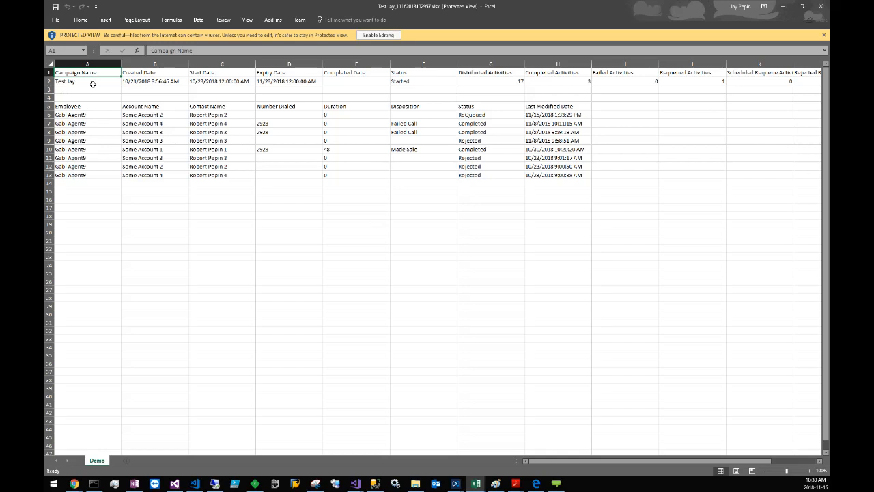
Step: Examine the campaign summary row's distributed, completed, requeued, remaining and rejected requeue activity counts
{"action": "left_click", "coordinate": [49, 81]}
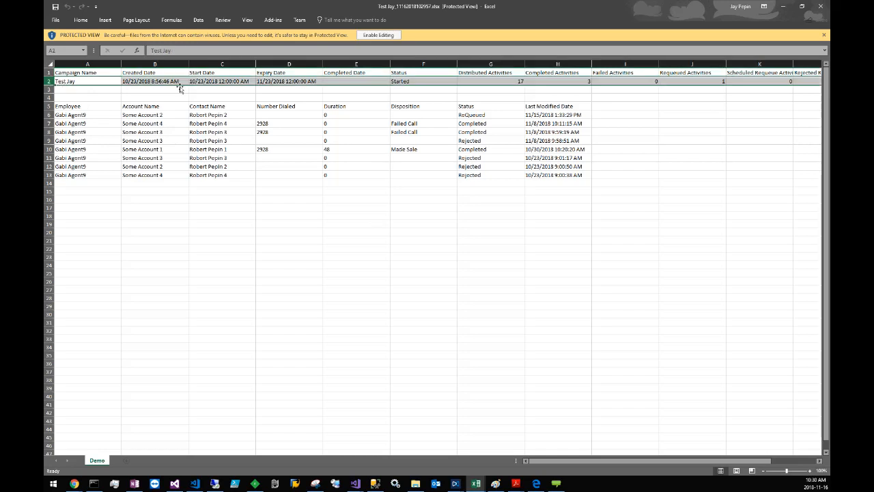
{"action": "left_click", "coordinate": [503, 82]}
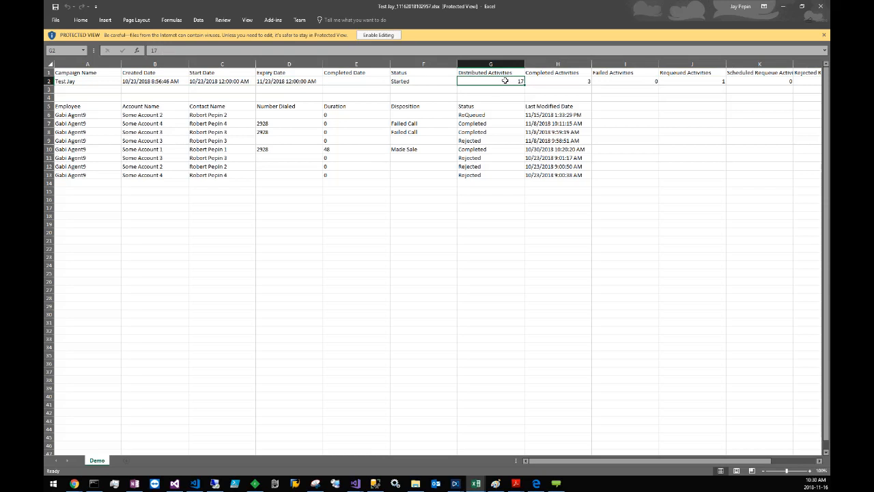
{"action": "left_click", "coordinate": [587, 80]}
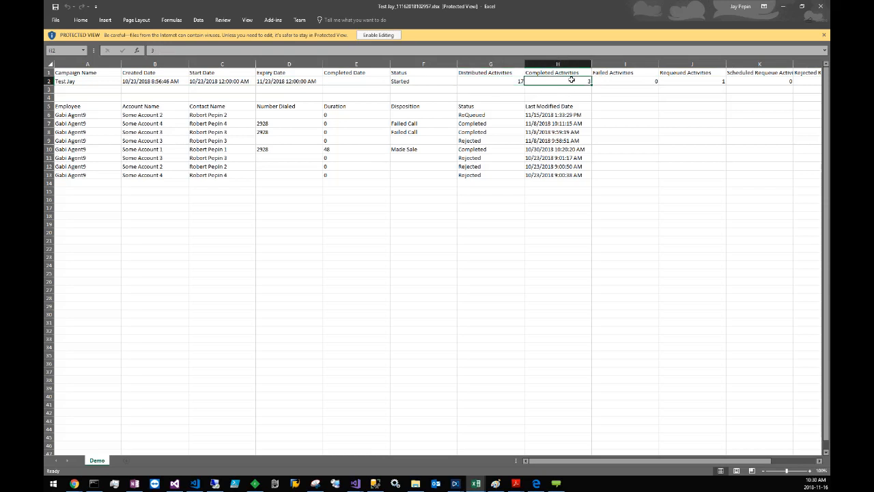
{"action": "left_click", "coordinate": [688, 84]}
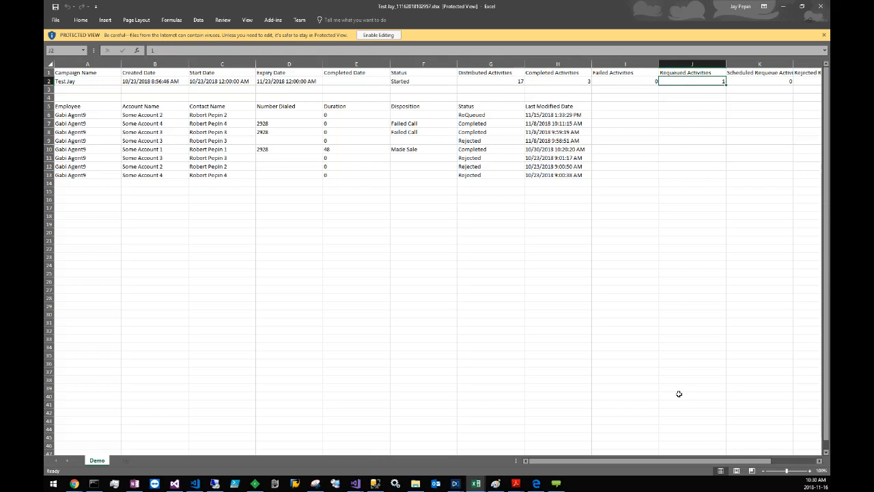
{"action": "left_click_drag", "start_coordinate": [751, 462], "coordinate": [782, 462]}
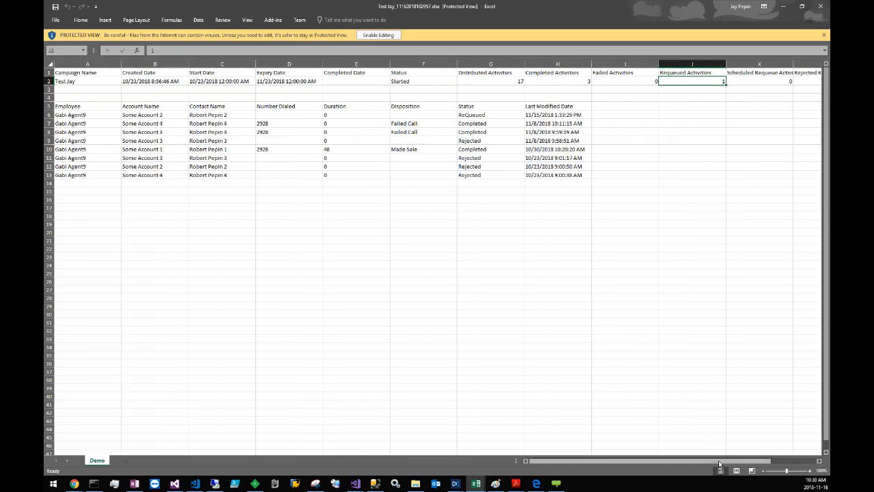
{"action": "left_click_drag", "start_coordinate": [720, 461], "coordinate": [763, 461]}
{"action": "left_click", "coordinate": [751, 84]}
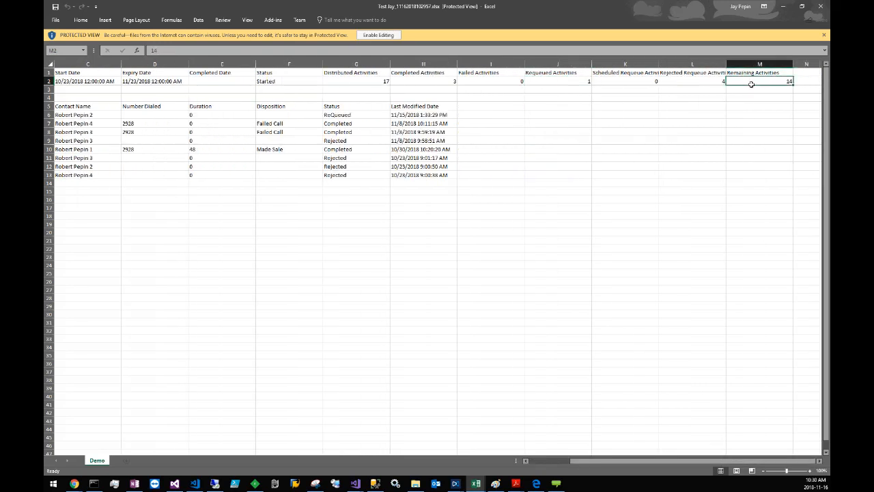
{"action": "left_click", "coordinate": [697, 81]}
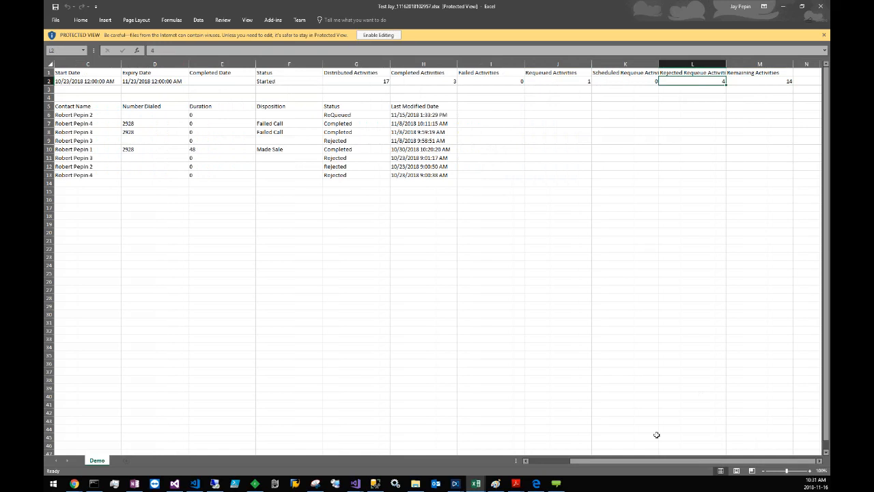
Step: Examine the agent activity rows 6 to 13, including the employee, account, contact and number dialed fields of row 6
{"action": "left_click_drag", "start_coordinate": [655, 461], "coordinate": [604, 461]}
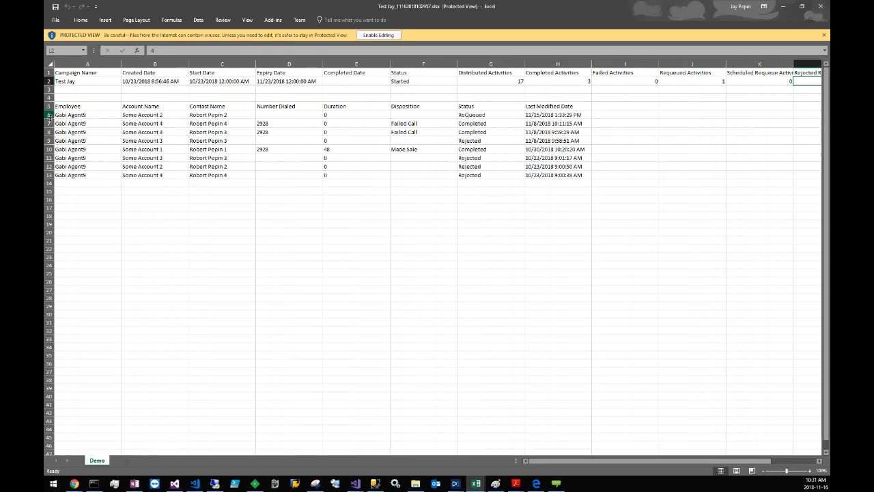
{"action": "left_click_drag", "start_coordinate": [48, 114], "coordinate": [49, 175]}
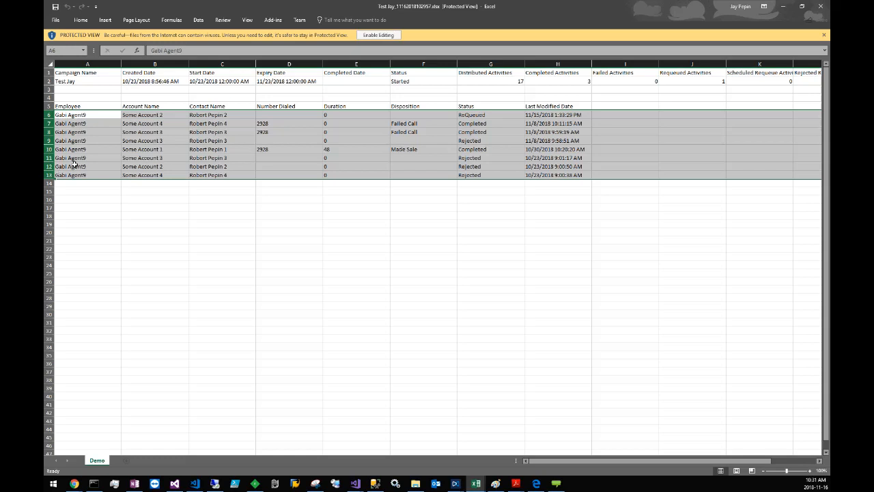
{"action": "left_click", "coordinate": [72, 165]}
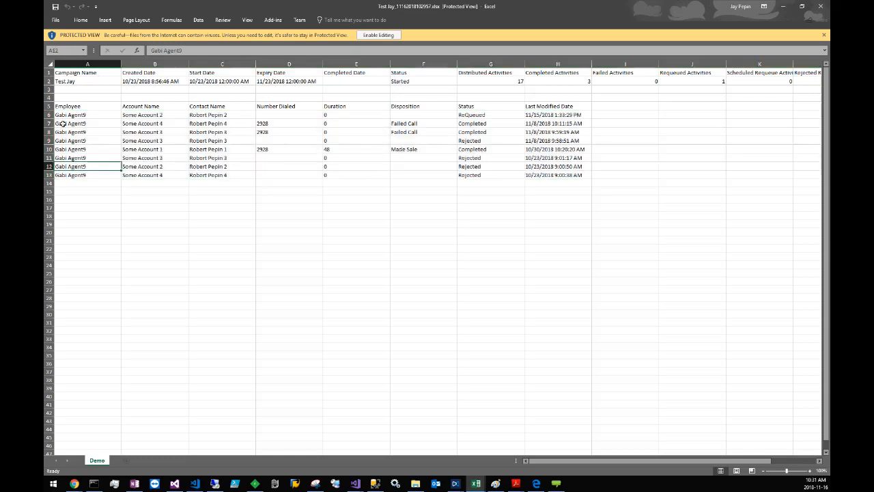
{"action": "left_click_drag", "start_coordinate": [48, 115], "coordinate": [48, 175]}
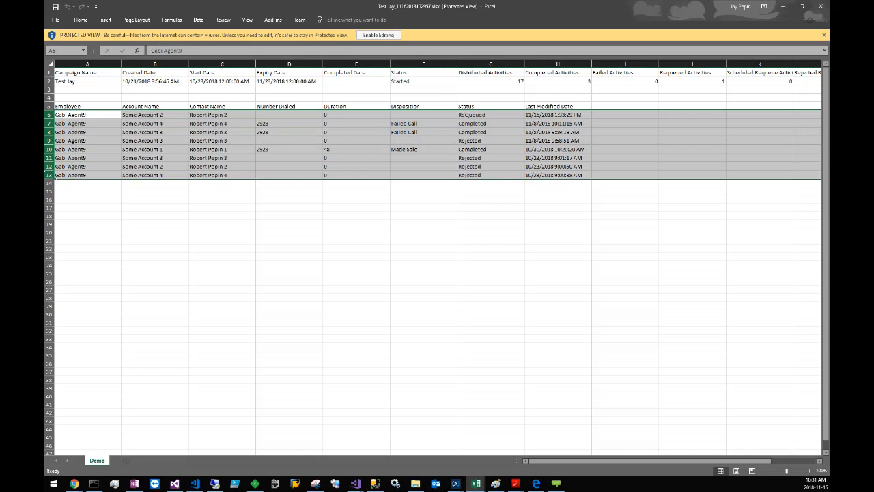
{"action": "left_click", "coordinate": [272, 198]}
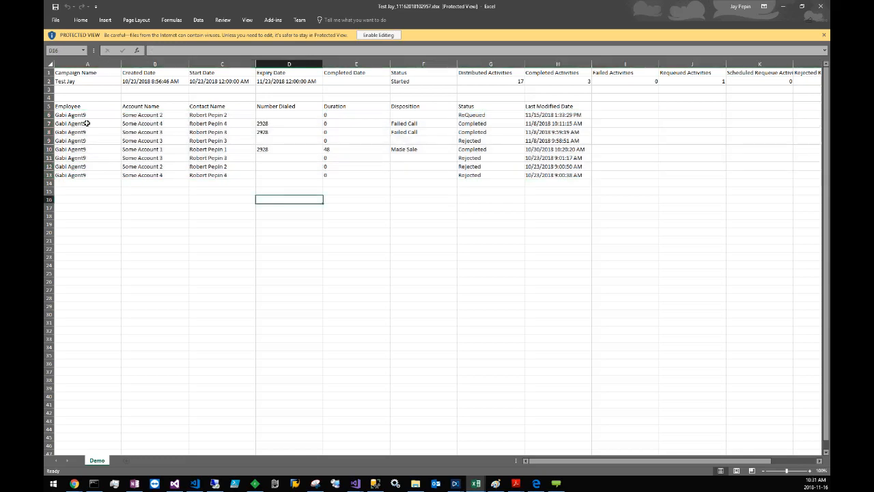
{"action": "left_click", "coordinate": [49, 114]}
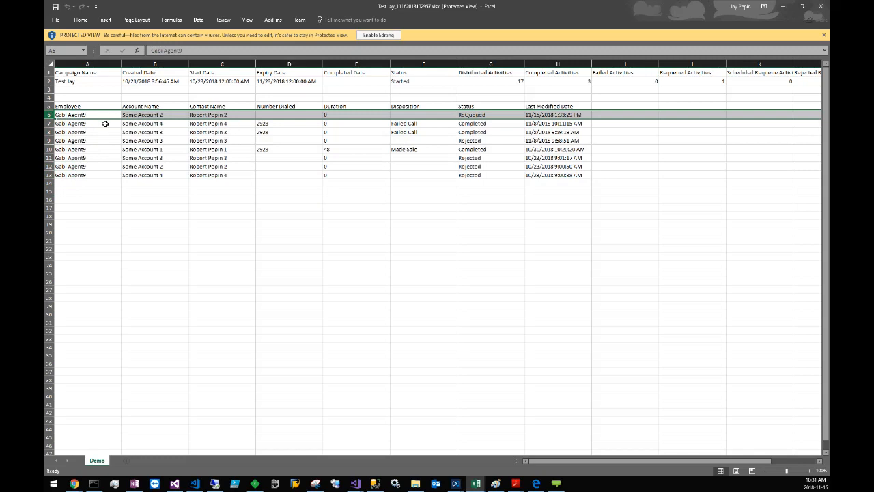
{"action": "left_click", "coordinate": [87, 114]}
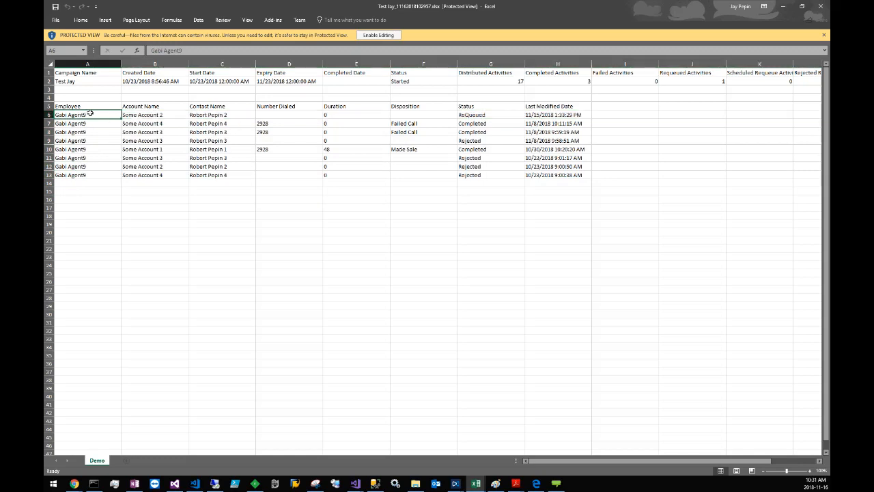
{"action": "left_click", "coordinate": [145, 114]}
{"action": "left_click", "coordinate": [208, 116]}
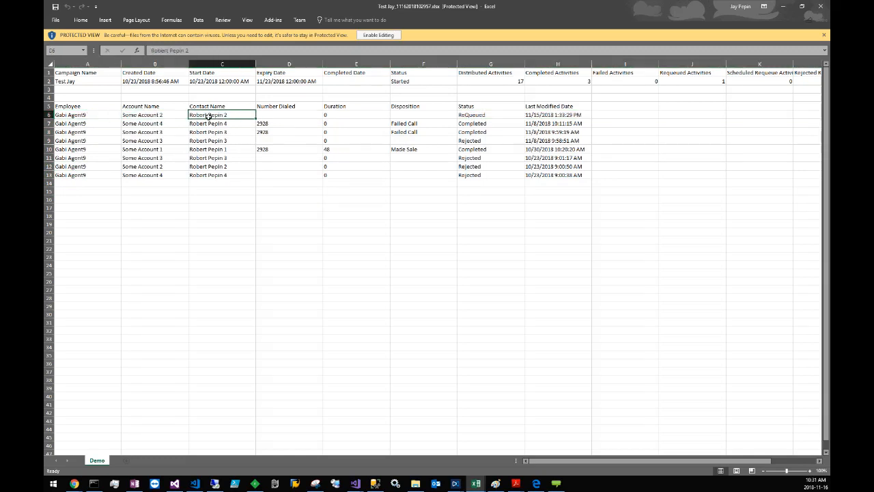
{"action": "left_click", "coordinate": [287, 115]}
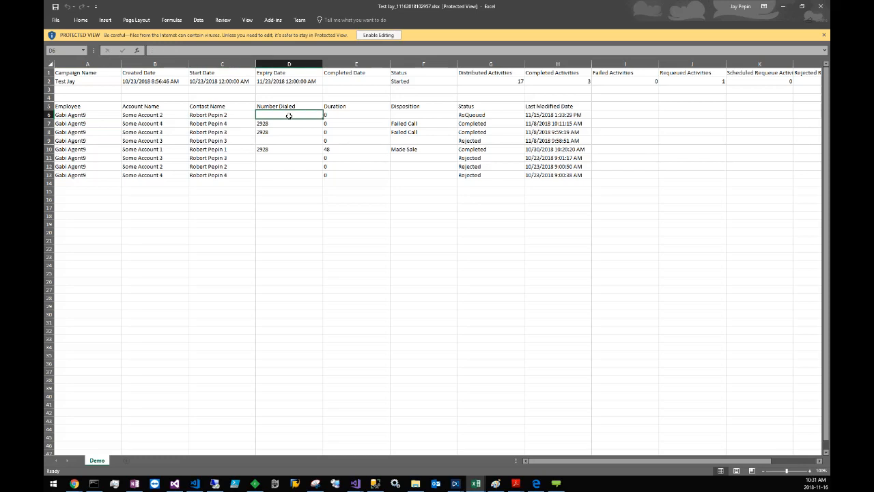
Step: Examine the number dialed, duration, disposition and status in row 7, the Made Sale entry in row 10 and the requeued activity in row 6
{"action": "left_click", "coordinate": [48, 123]}
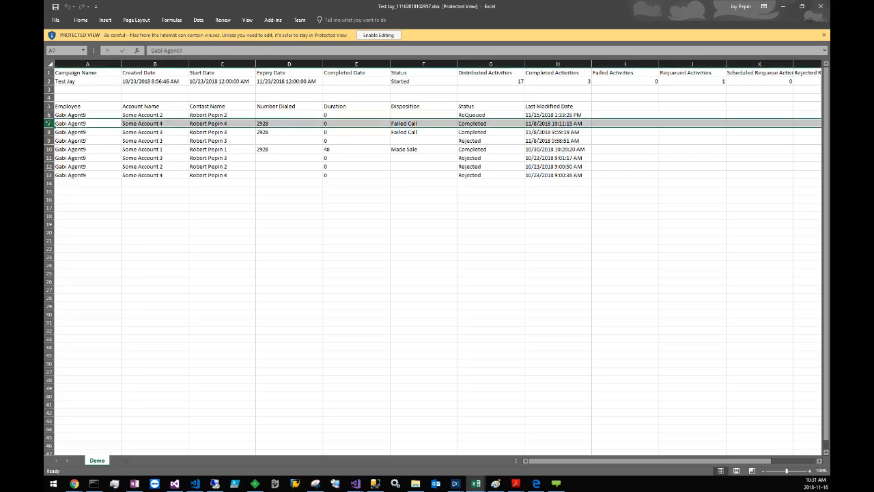
{"action": "left_click", "coordinate": [290, 124]}
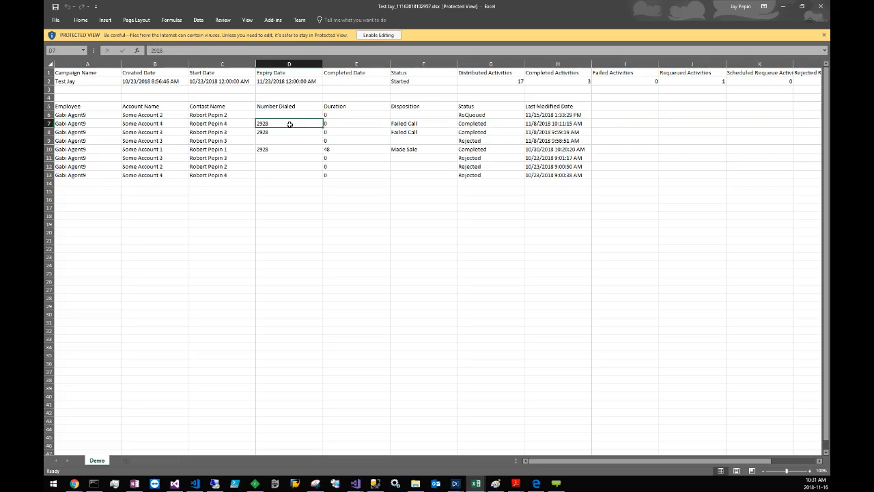
{"action": "left_click", "coordinate": [358, 126]}
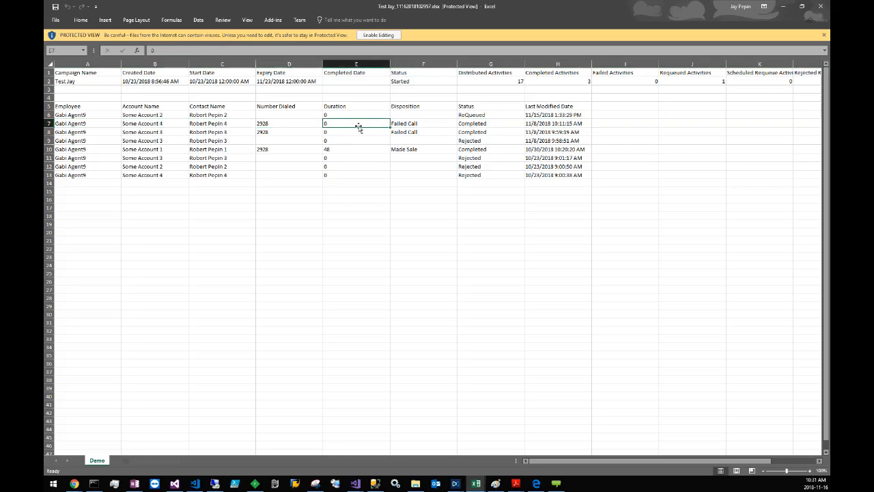
{"action": "left_click", "coordinate": [395, 124]}
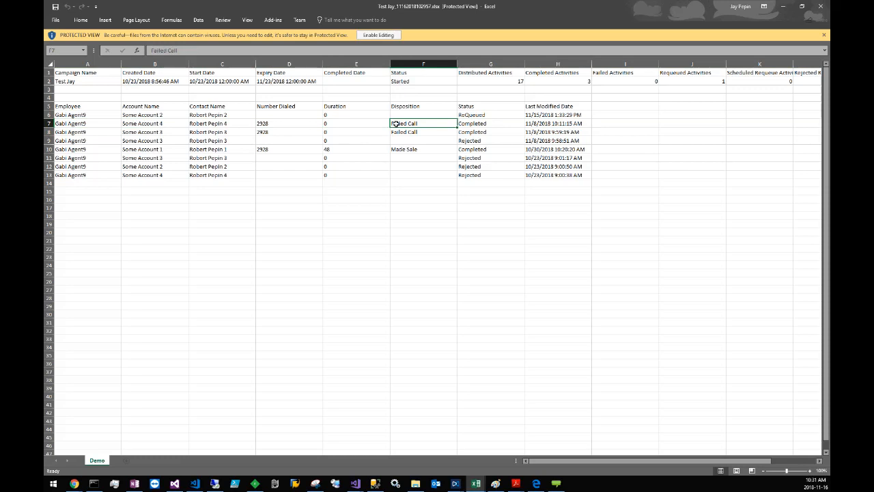
{"action": "left_click", "coordinate": [490, 123]}
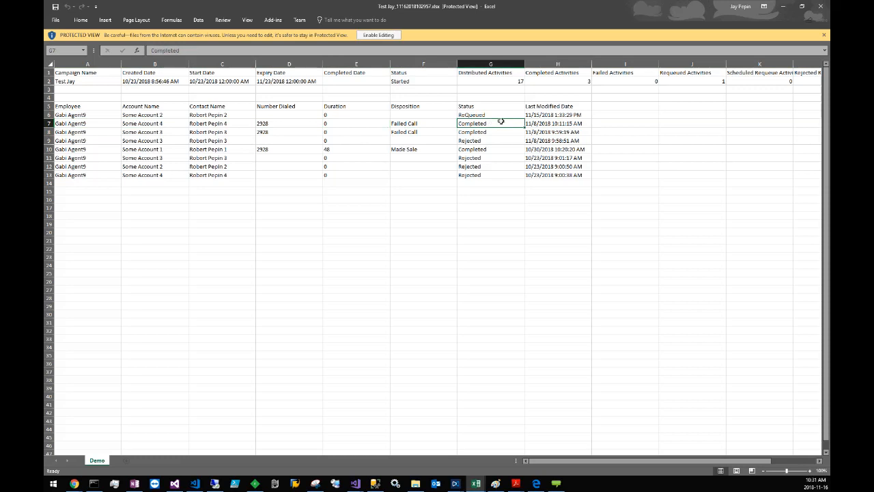
{"action": "left_click", "coordinate": [416, 123]}
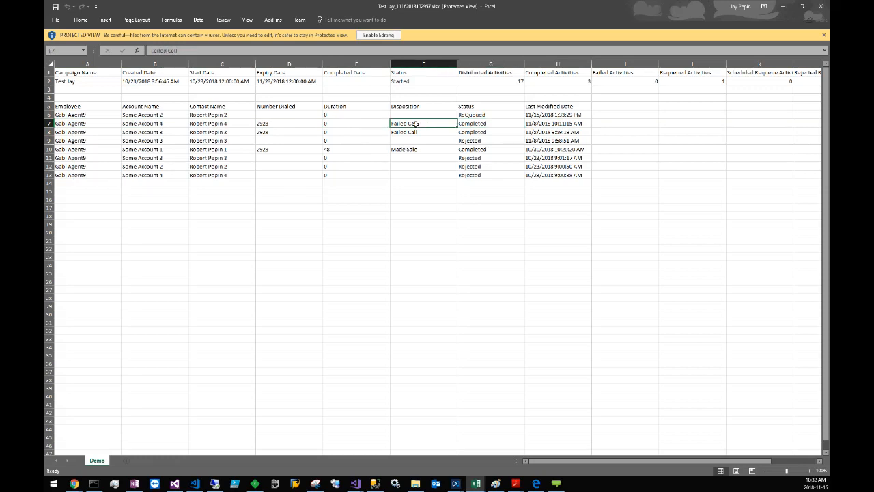
{"action": "left_click", "coordinate": [482, 122]}
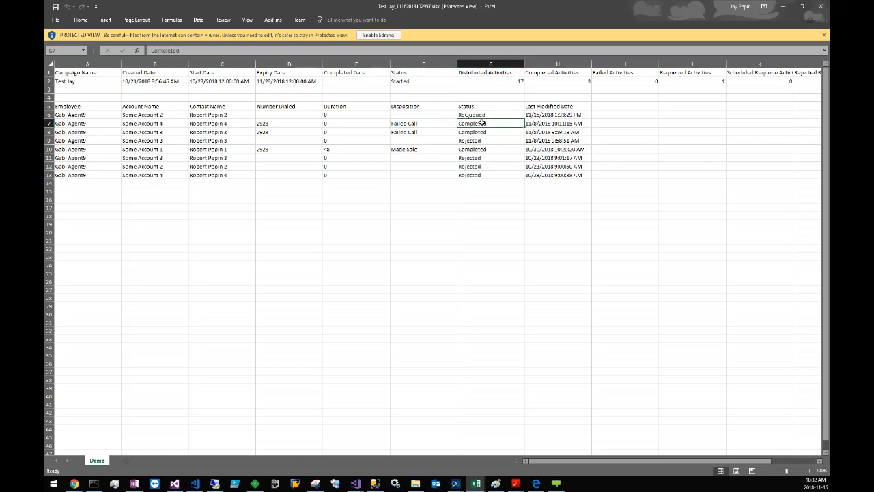
{"action": "left_click", "coordinate": [414, 149]}
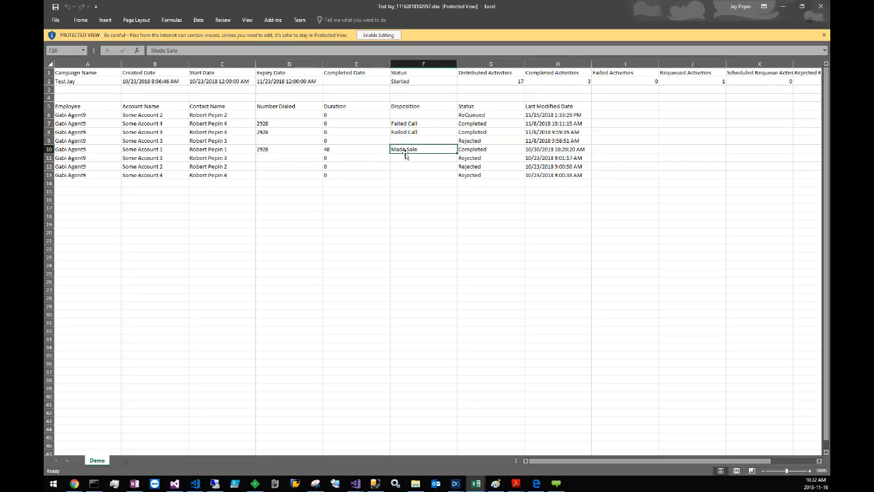
{"action": "left_click", "coordinate": [478, 149]}
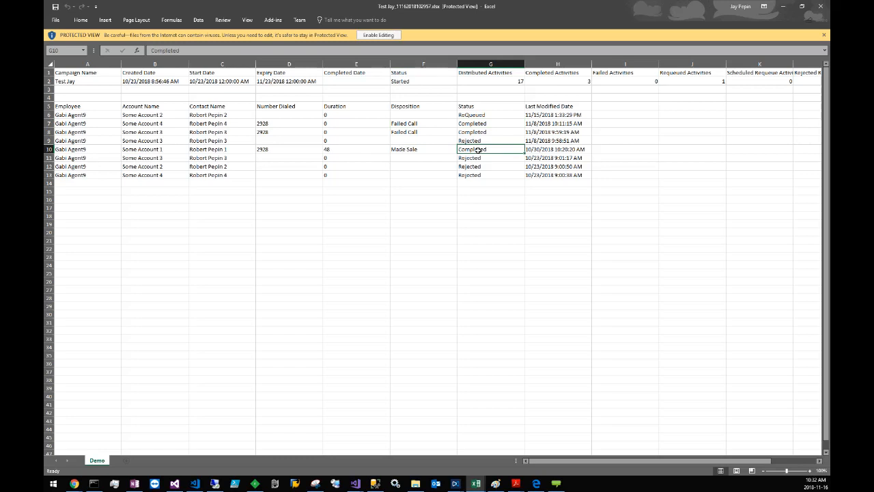
{"action": "left_click_drag", "start_coordinate": [75, 115], "coordinate": [540, 110]}
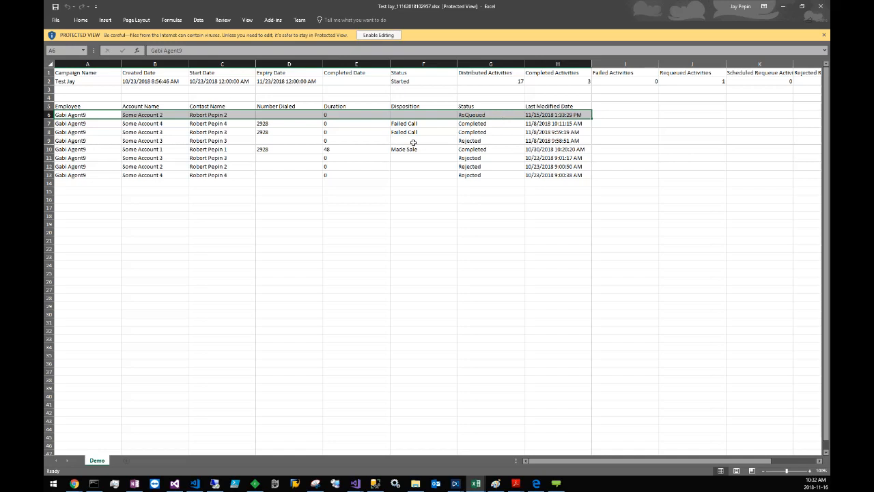
Step: Leave the report, return to the current campaigns page in the browser and switch to the agent's Ignite Preview Dialer login page
{"action": "left_click", "coordinate": [785, 6]}
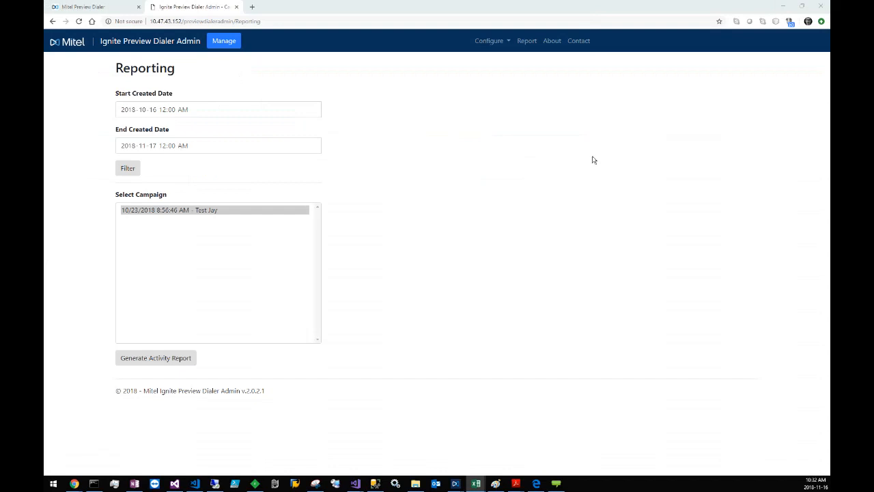
{"action": "left_click", "coordinate": [227, 43]}
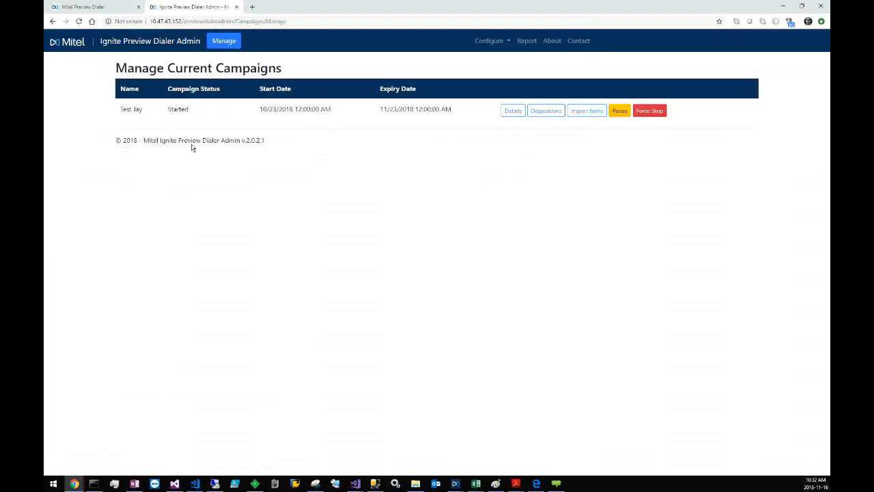
{"action": "left_click", "coordinate": [76, 5]}
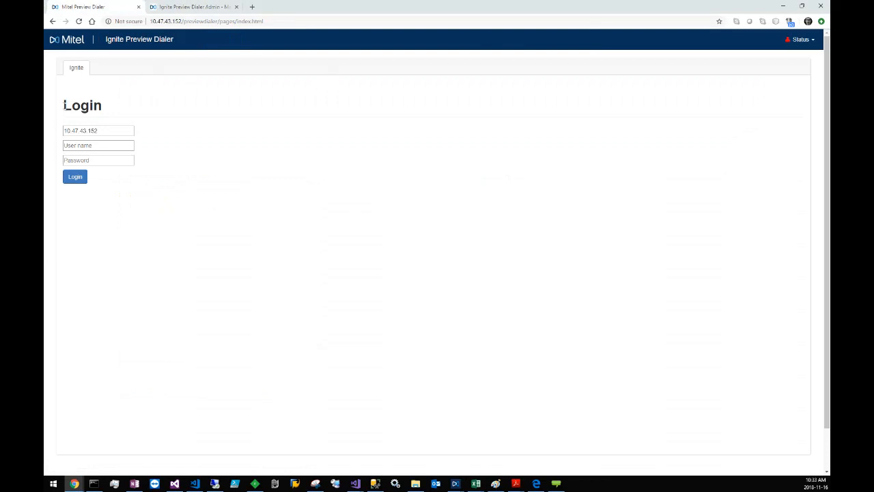
Step: Log in to the Ignite Preview Dialer with the agent's user name and password
{"action": "left_click_drag", "start_coordinate": [64, 106], "coordinate": [104, 106]}
{"action": "left_click", "coordinate": [150, 112]}
{"action": "left_click", "coordinate": [121, 146]}
{"action": "type", "text": "gabi"}
{"action": "key", "text": "Tab"}
{"action": "type", "text": "**"}
{"action": "key", "text": "Return"}
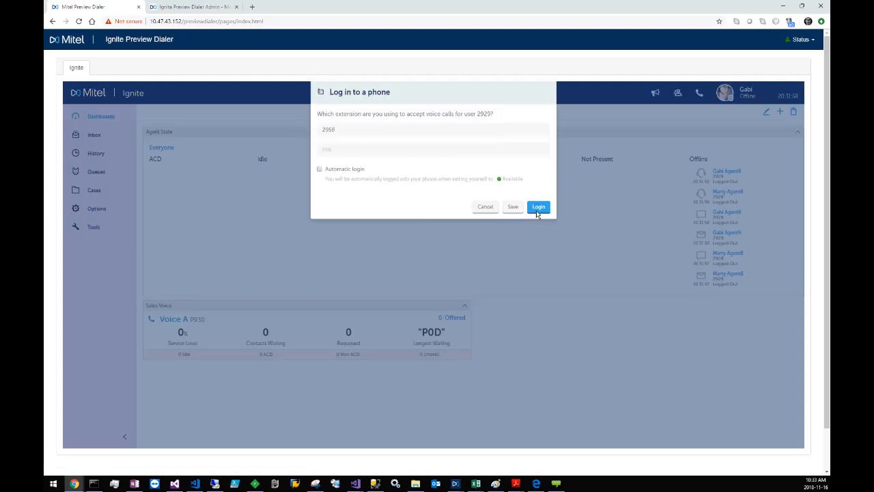
Step: Log the agent in to the phone and review the Test Jay campaign item's details, scripts and dispositions
{"action": "left_click", "coordinate": [537, 208]}
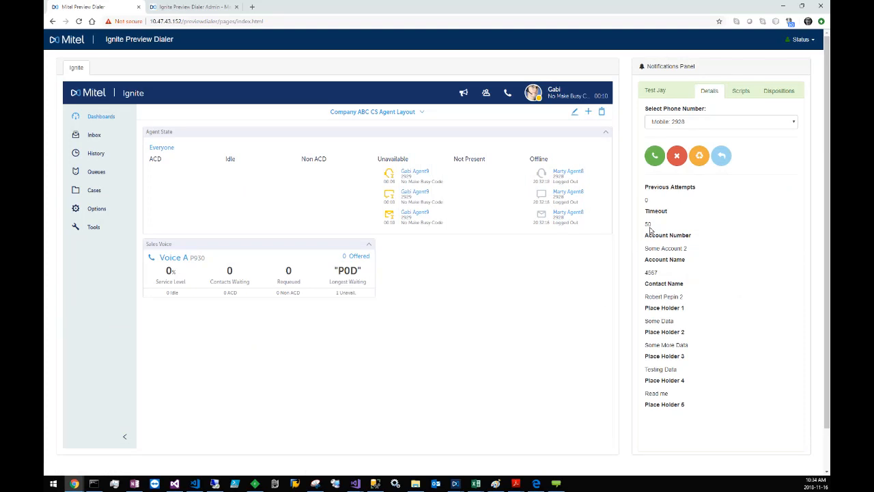
{"action": "left_click_drag", "start_coordinate": [645, 225], "coordinate": [652, 226]}
{"action": "left_click_drag", "start_coordinate": [645, 234], "coordinate": [707, 366]}
{"action": "left_click", "coordinate": [735, 91]}
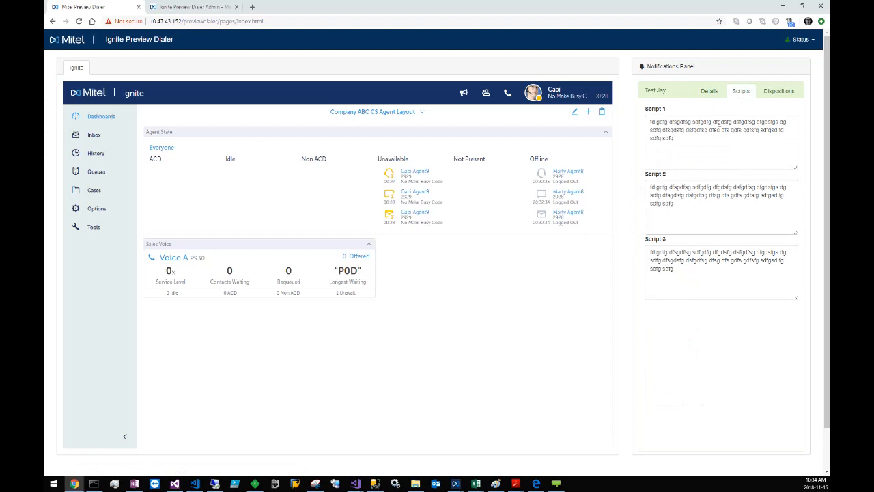
{"action": "left_click", "coordinate": [782, 91]}
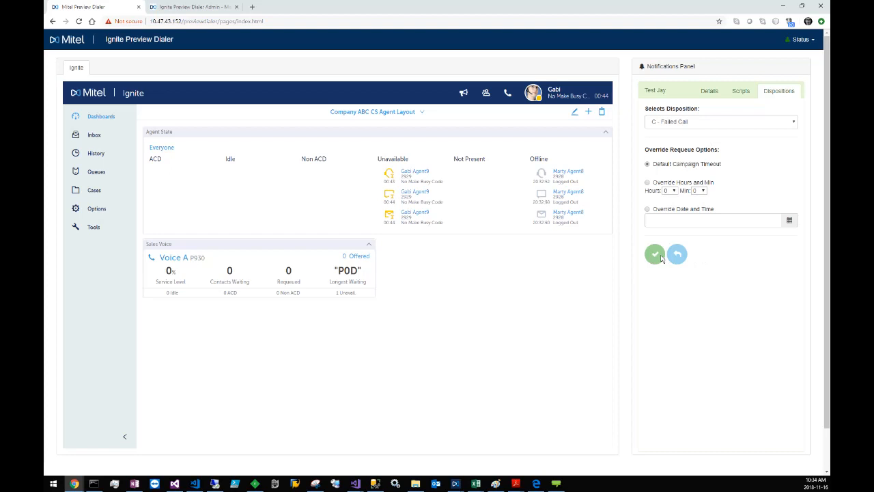
{"action": "left_click", "coordinate": [709, 96]}
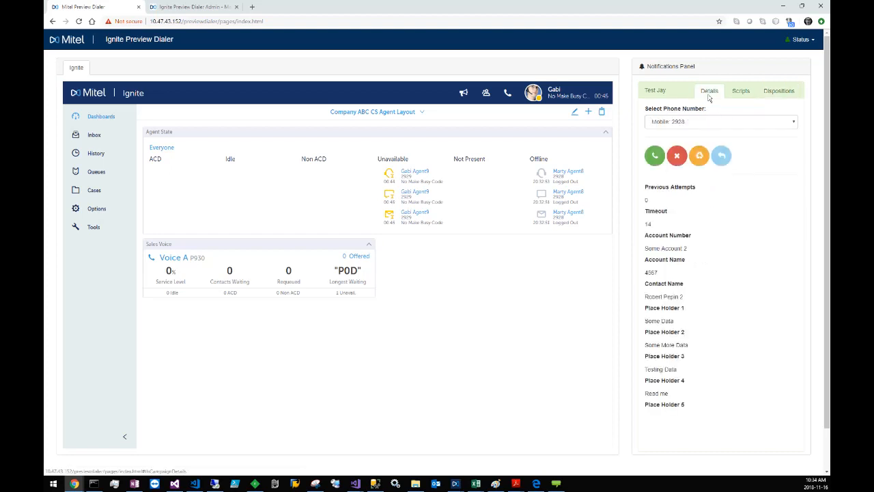
Step: Try to dial the item's mobile number, and submit the item with the C - Failed Call disposition
{"action": "left_click", "coordinate": [655, 156]}
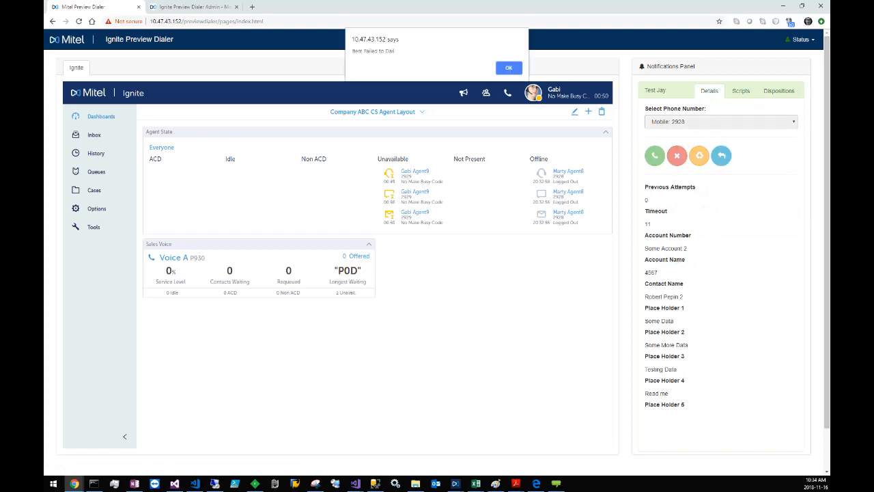
{"action": "key", "text": "alt+Tab"}
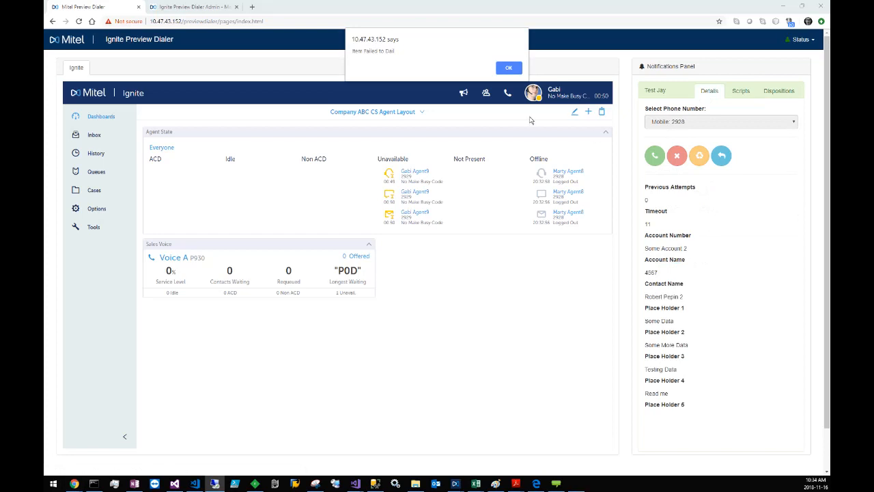
{"action": "left_click", "coordinate": [508, 73]}
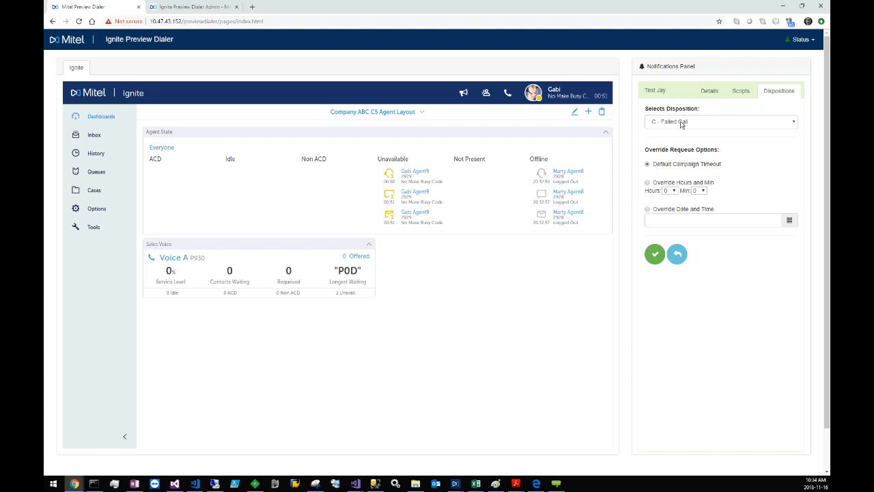
{"action": "left_click", "coordinate": [746, 122]}
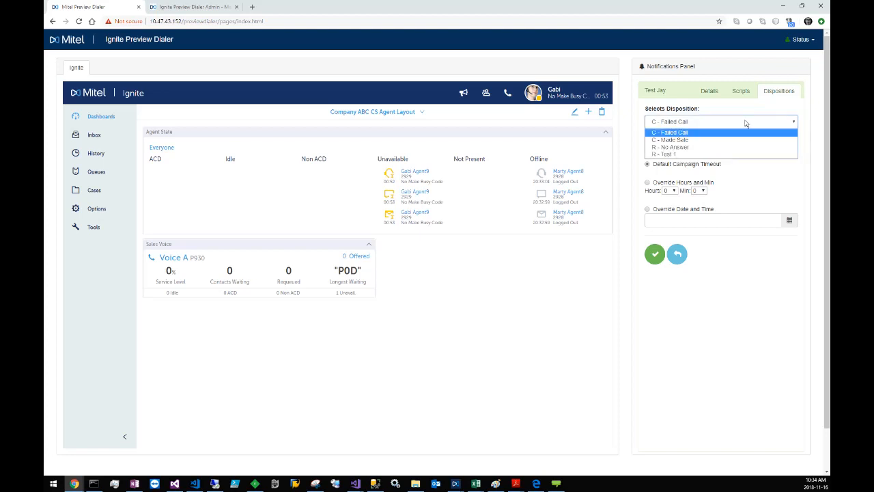
{"action": "left_click", "coordinate": [709, 134]}
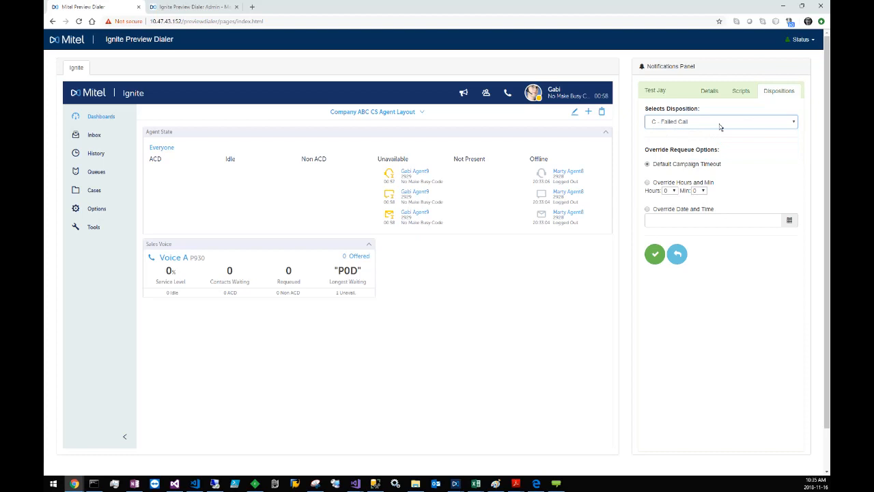
{"action": "left_click", "coordinate": [655, 254]}
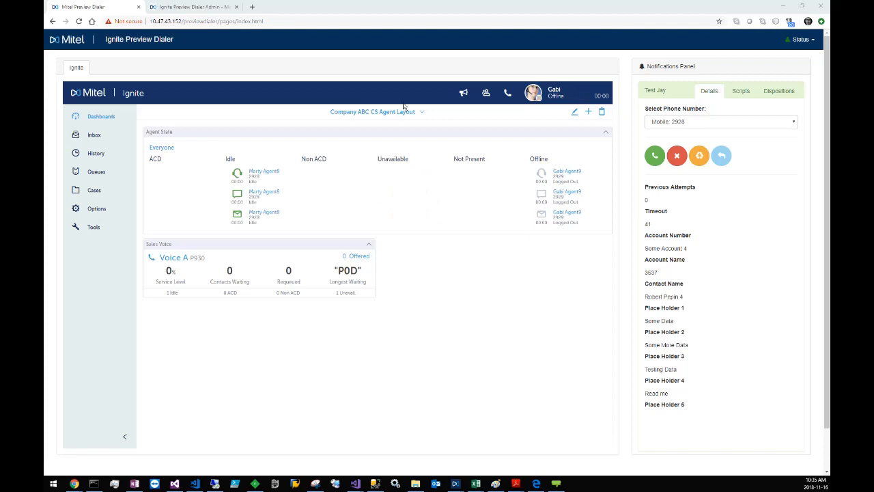
Step: Requeue the offered Some Account 4 item, and log the agent back in to the phone as Available
{"action": "left_click", "coordinate": [700, 157]}
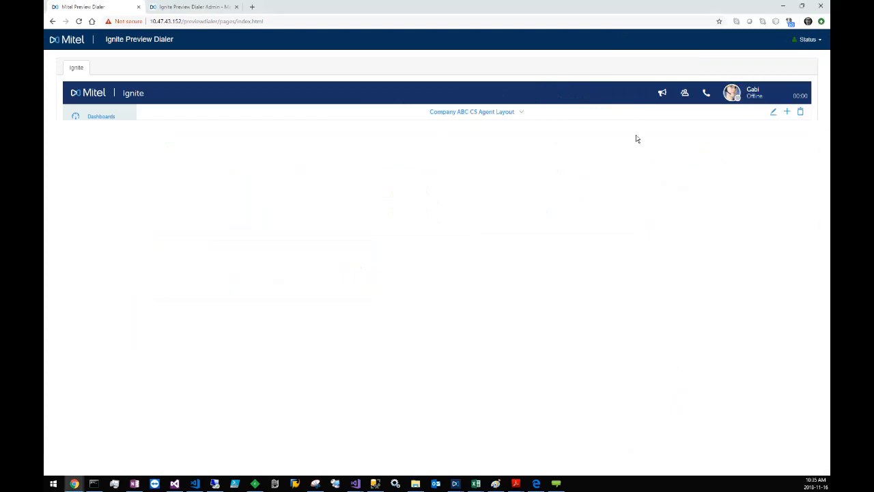
{"action": "left_click", "coordinate": [754, 99]}
{"action": "left_click", "coordinate": [444, 149]}
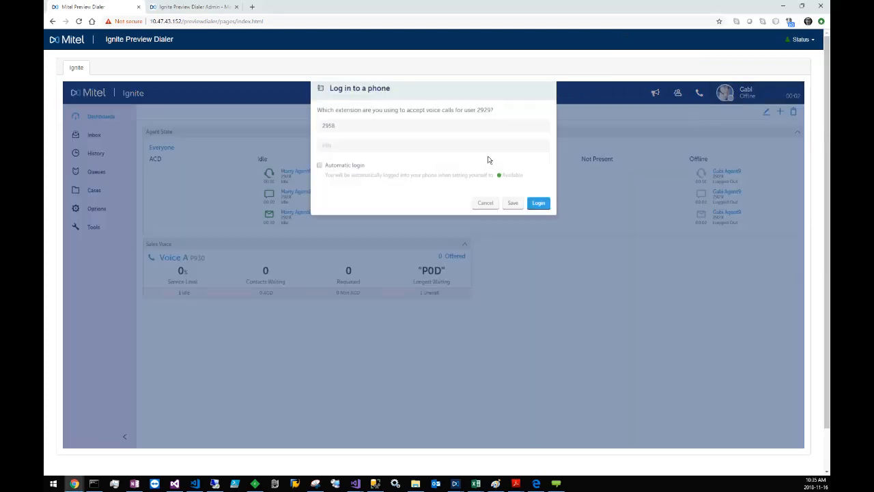
{"action": "left_click", "coordinate": [539, 207]}
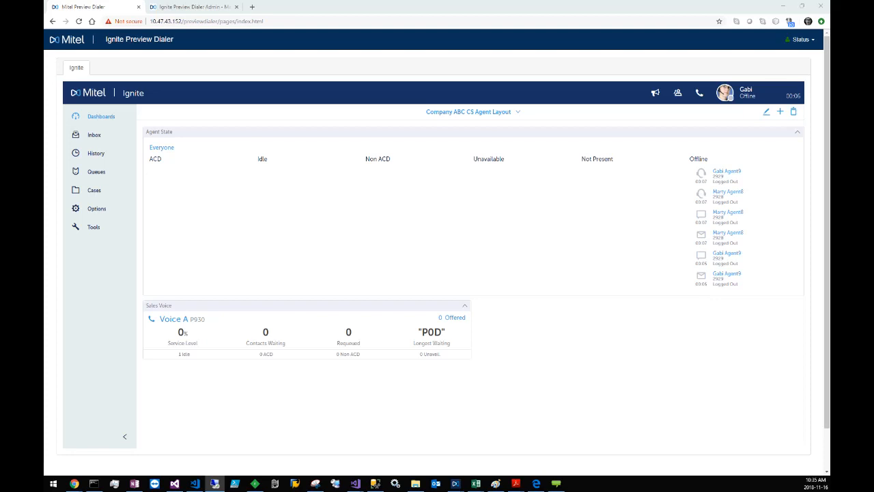
{"action": "left_click", "coordinate": [755, 98]}
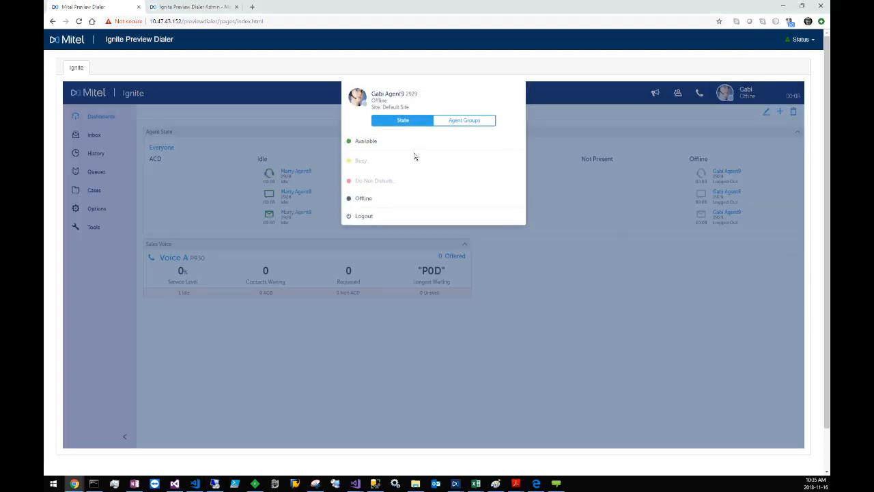
{"action": "left_click", "coordinate": [415, 143]}
{"action": "left_click", "coordinate": [538, 207]}
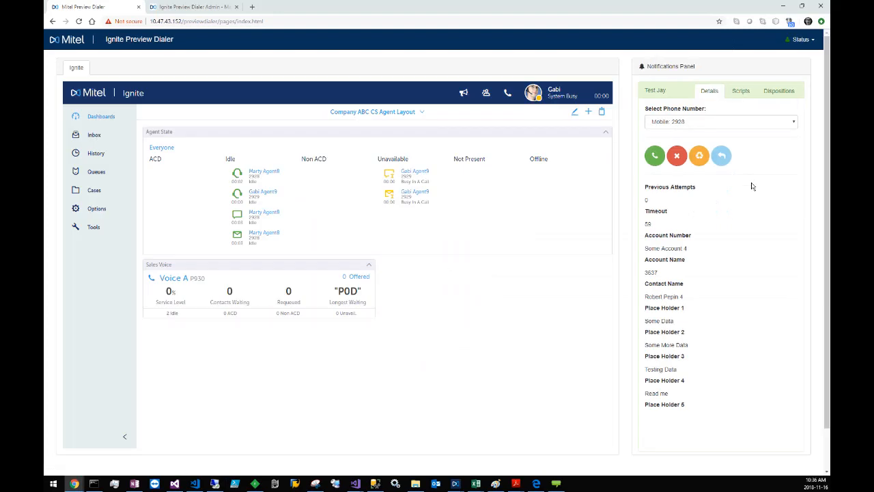
Step: Dial the item's mobile number with the inbox open, and select the R - No Answer disposition for the call
{"action": "left_click", "coordinate": [655, 160]}
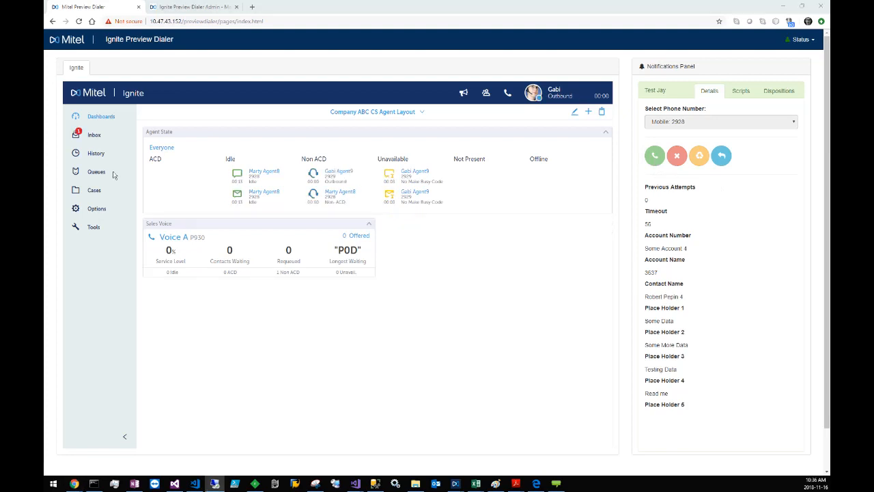
{"action": "left_click", "coordinate": [89, 136]}
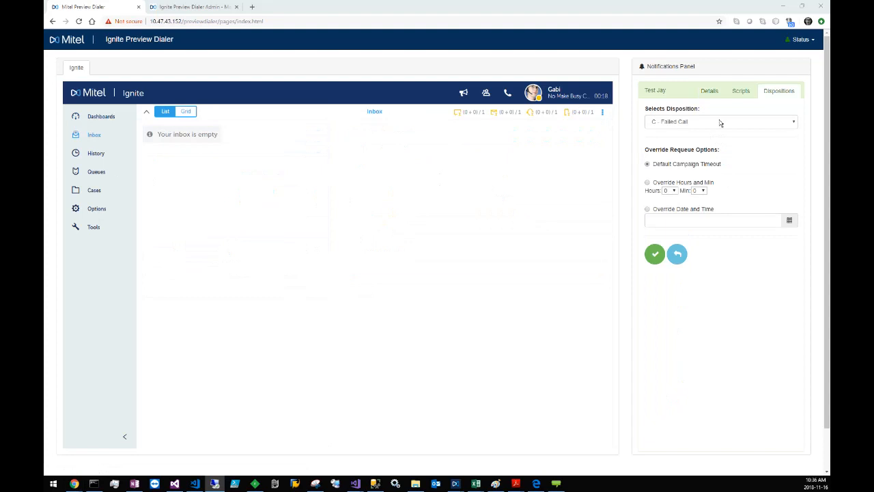
{"action": "left_click", "coordinate": [717, 123]}
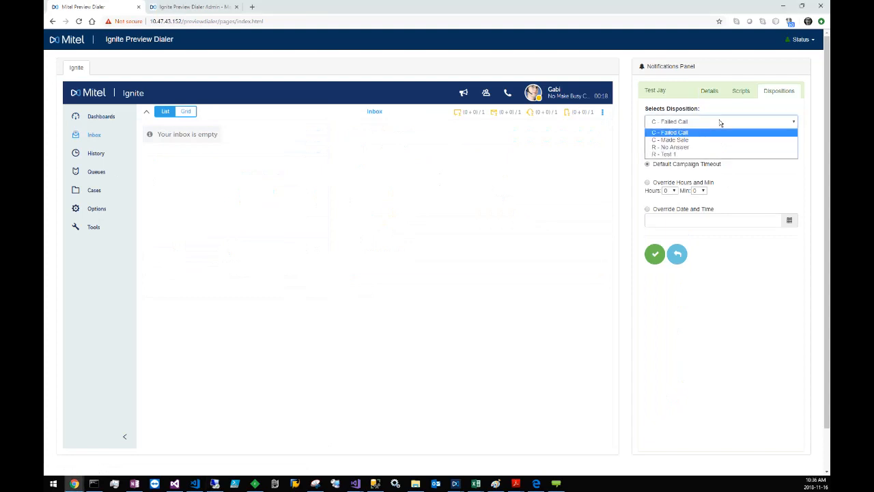
{"action": "left_click", "coordinate": [678, 131]}
{"action": "left_click", "coordinate": [678, 123]}
{"action": "left_click", "coordinate": [686, 148]}
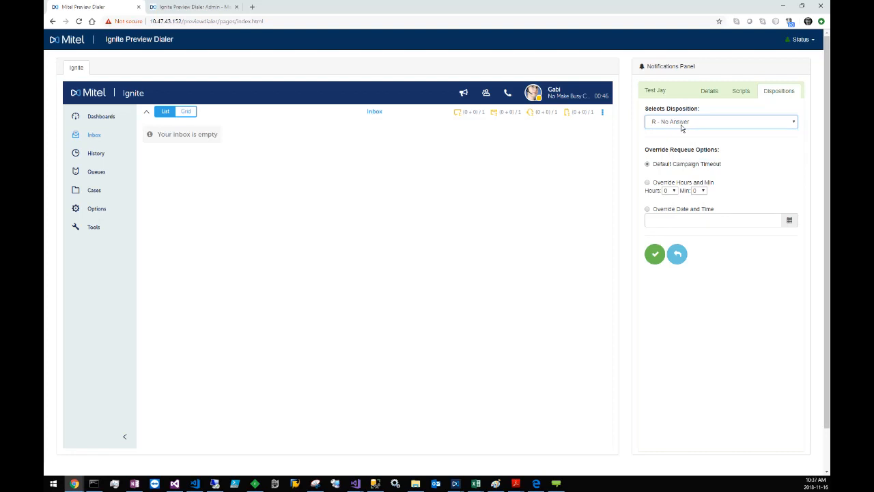
{"action": "left_click", "coordinate": [648, 183]}
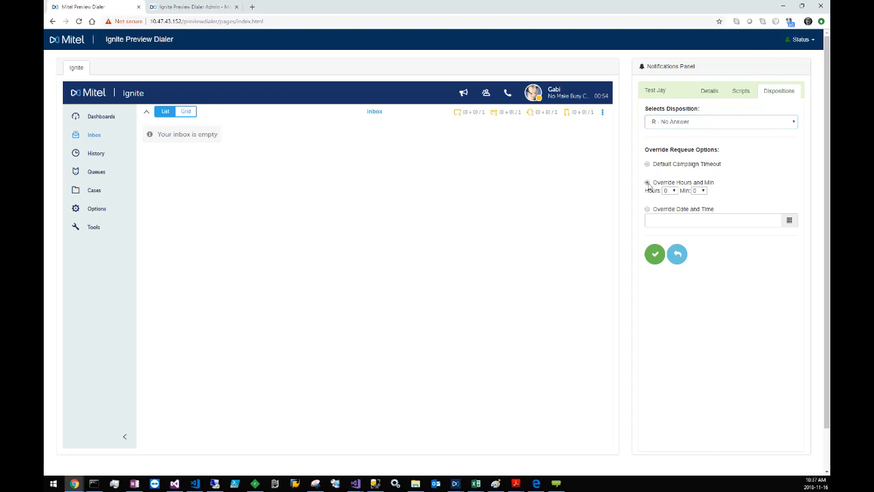
{"action": "left_click", "coordinate": [672, 191]}
{"action": "left_click", "coordinate": [699, 192]}
{"action": "left_click", "coordinate": [702, 192]}
{"action": "left_click", "coordinate": [677, 210]}
{"action": "left_click", "coordinate": [717, 223]}
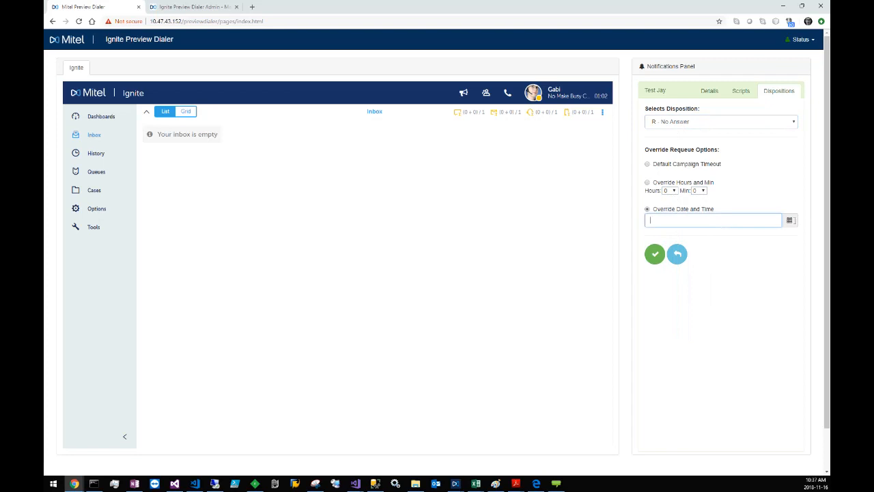
{"action": "left_click", "coordinate": [790, 220]}
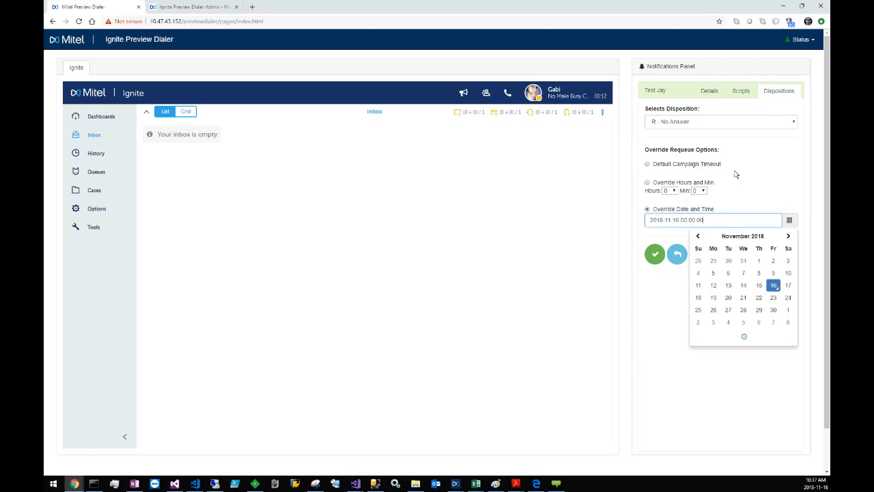
Step: Set the requeue option to Default Campaign Timeout and submit the No Answer disposition
{"action": "left_click", "coordinate": [710, 166]}
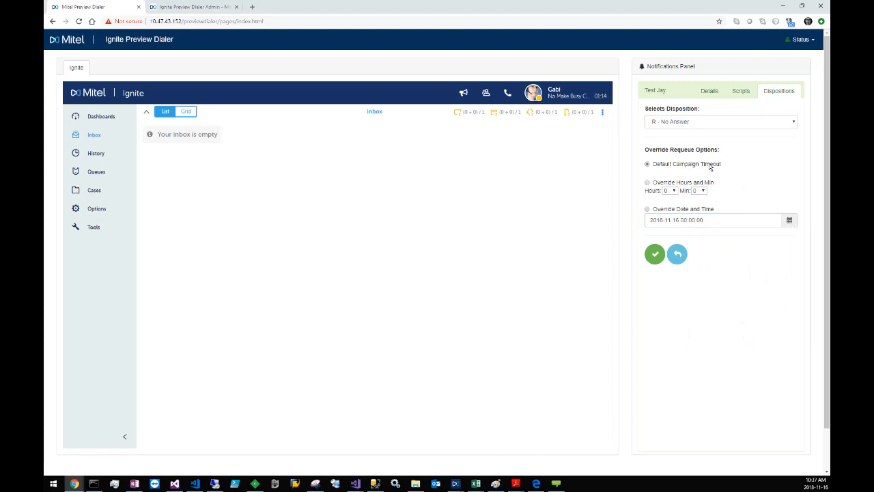
{"action": "left_click", "coordinate": [655, 255]}
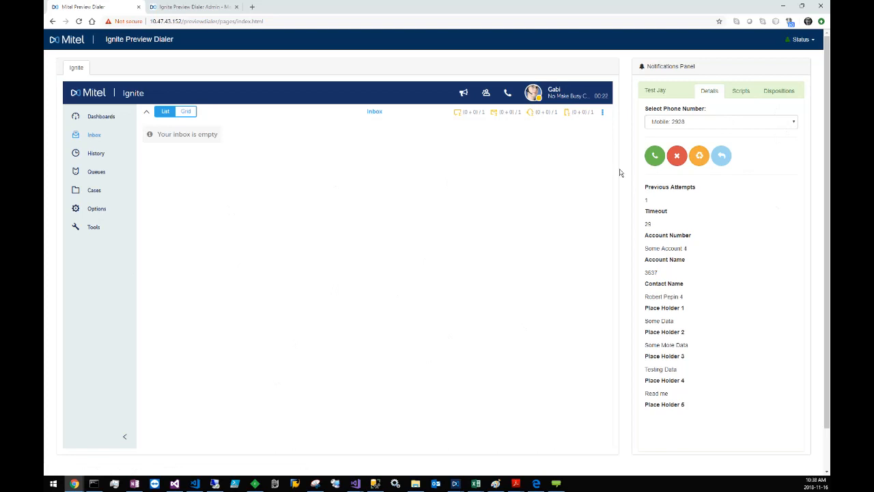
Step: Dial the requeued item's mobile number again, and return from its dispositions to its details without submitting one
{"action": "left_click", "coordinate": [653, 159]}
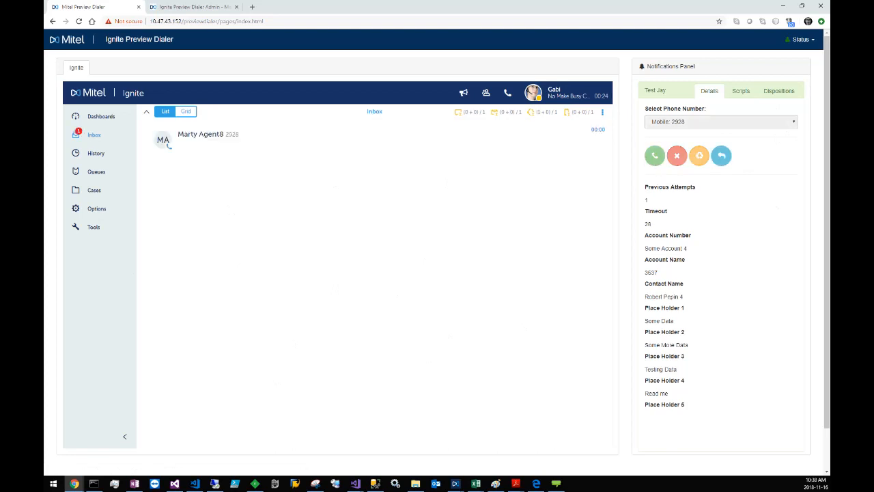
{"action": "key", "text": "alt+Tab"}
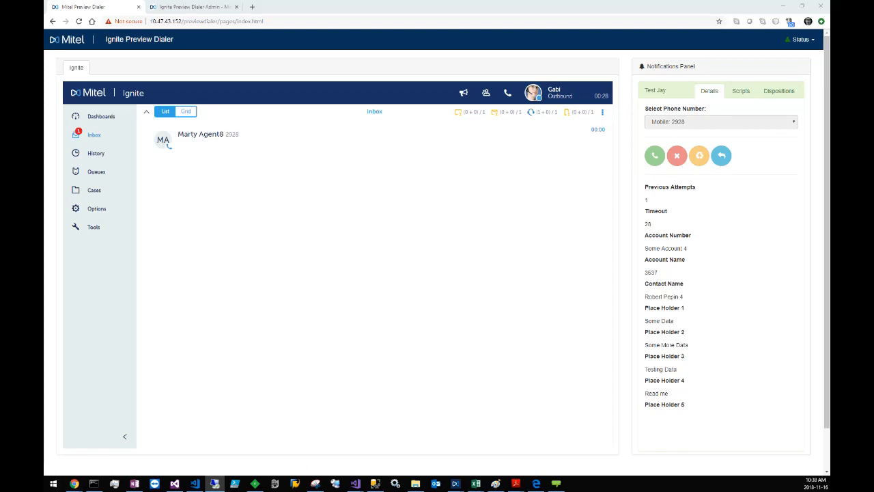
{"action": "left_click", "coordinate": [777, 94]}
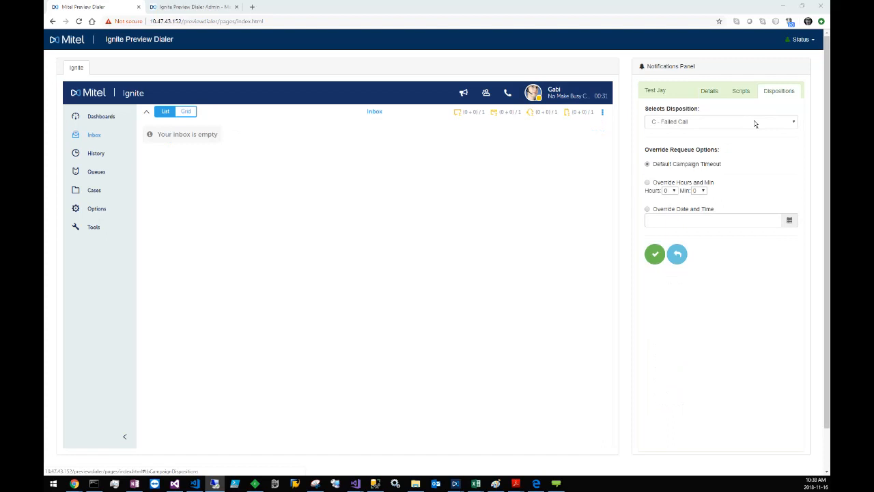
{"action": "left_click", "coordinate": [677, 254]}
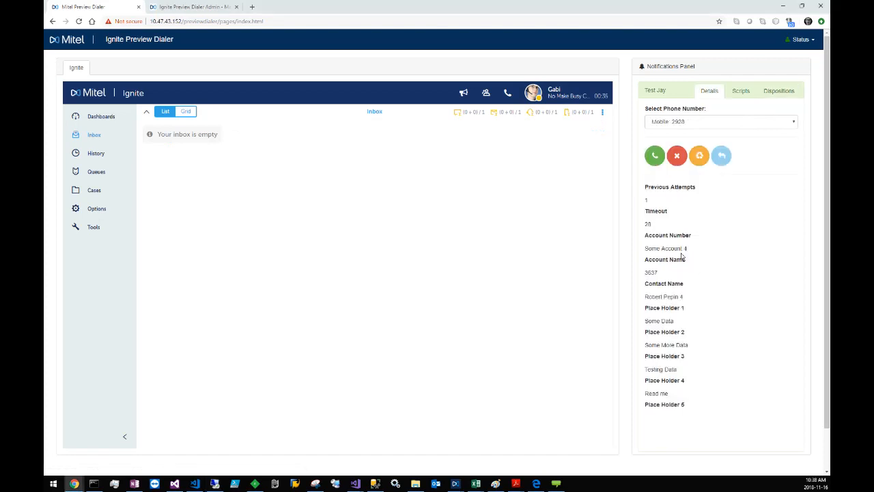
Step: Choose the contact's first Home number for the item and dial it
{"action": "left_click", "coordinate": [792, 123]}
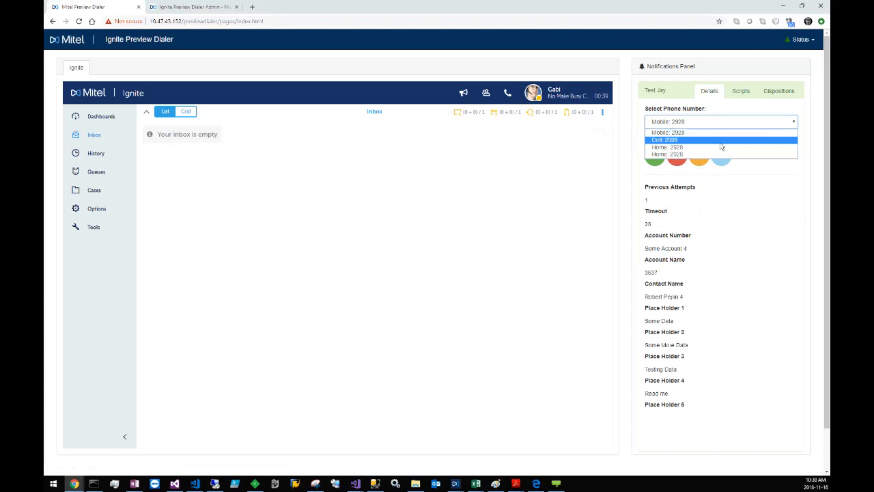
{"action": "left_click", "coordinate": [681, 146]}
{"action": "left_click", "coordinate": [656, 159]}
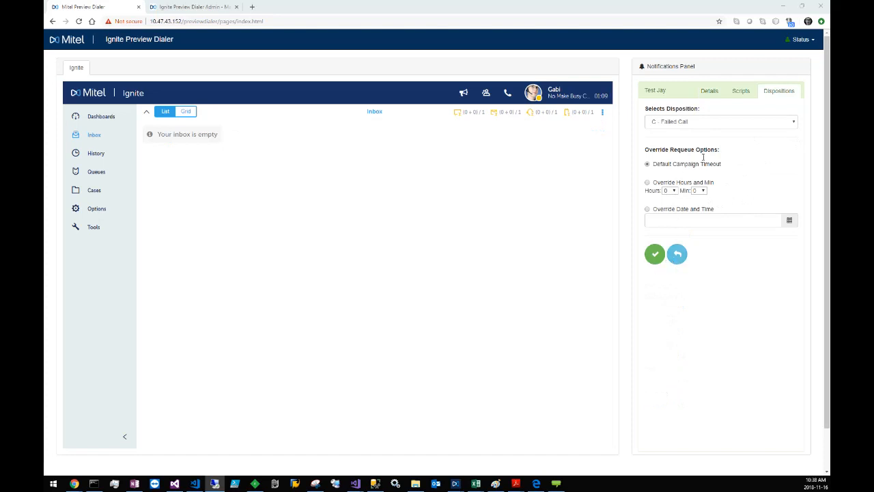
Step: Submit the call with the R - Test 1 disposition, and view the scripts of the newly offered item
{"action": "left_click", "coordinate": [751, 123]}
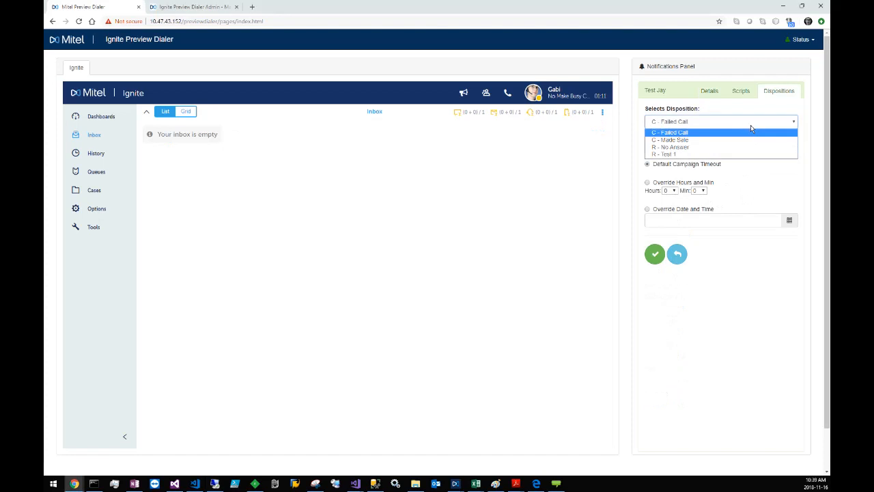
{"action": "left_click", "coordinate": [707, 155]}
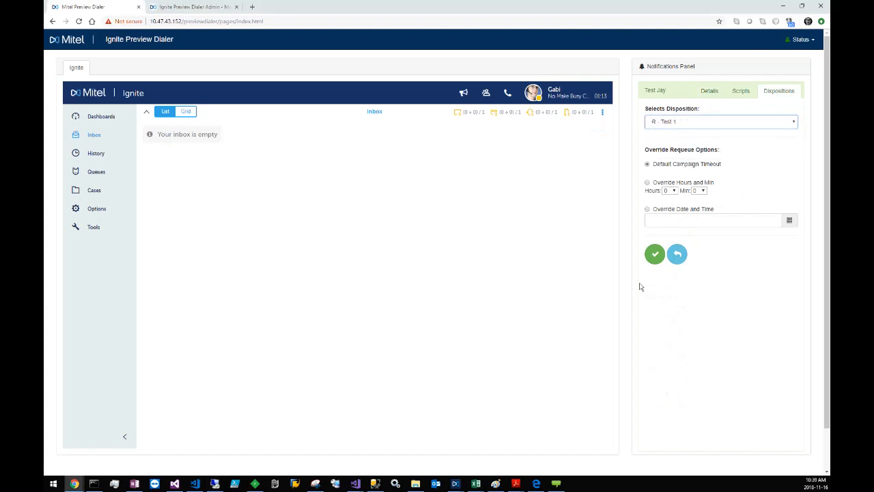
{"action": "left_click", "coordinate": [658, 256]}
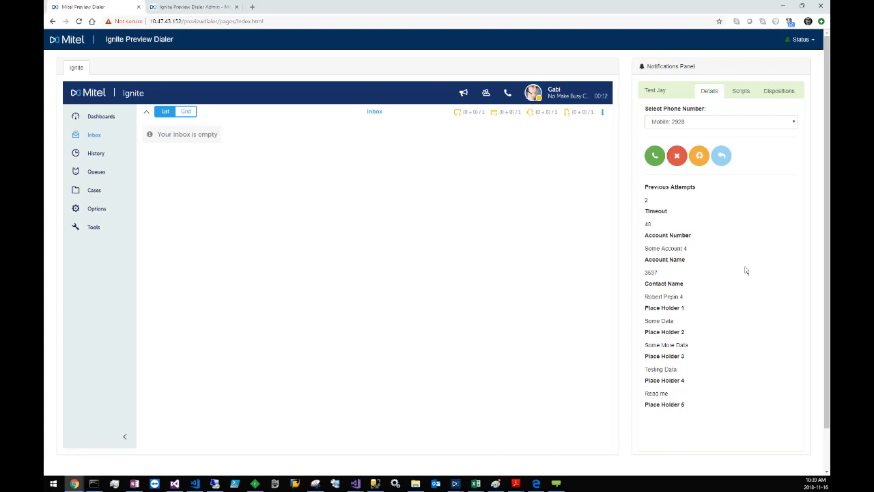
{"action": "left_click", "coordinate": [738, 95]}
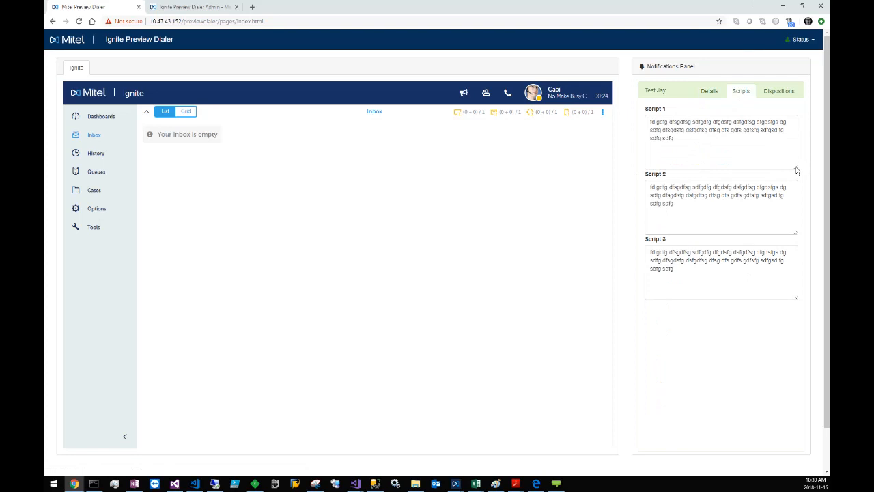
Step: View the offered item's dispositions, and check which session options the agent's status offers without choosing one
{"action": "left_click", "coordinate": [777, 93]}
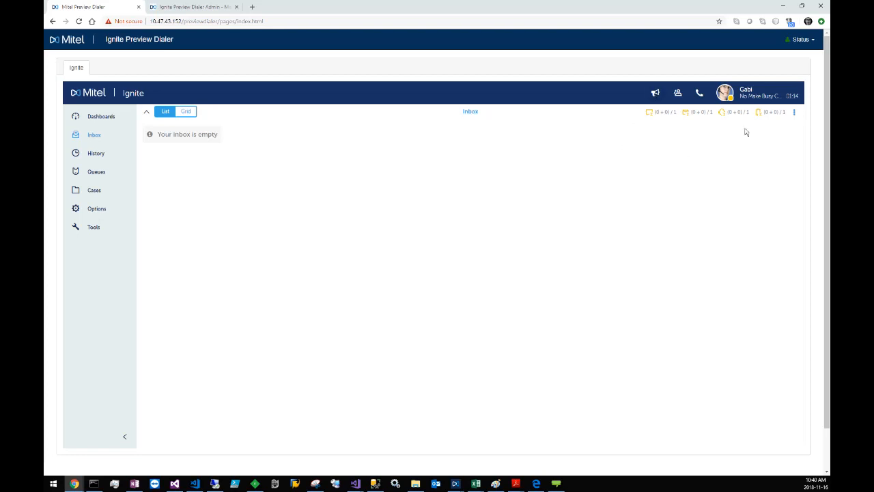
{"action": "left_click", "coordinate": [808, 41]}
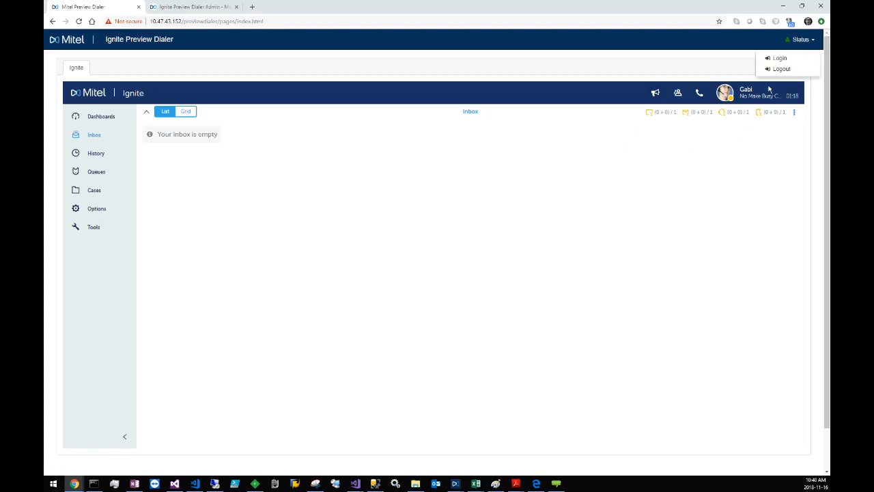
{"action": "left_click", "coordinate": [724, 66]}
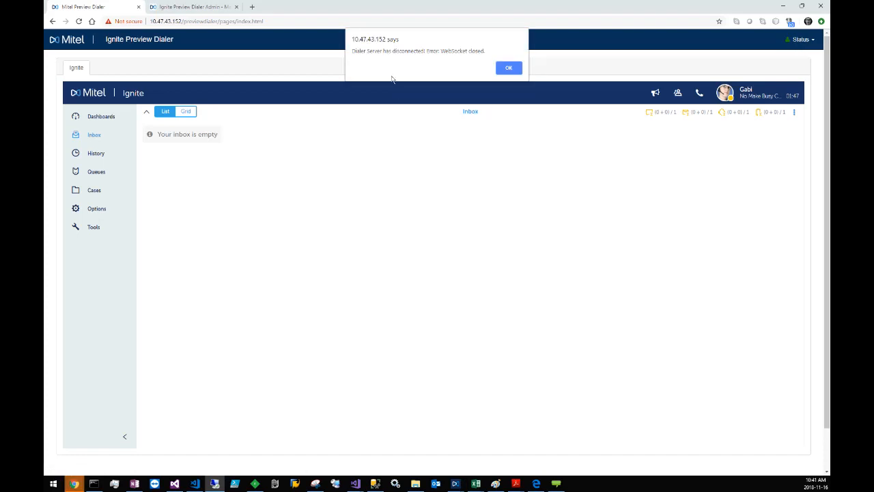
Step: Dismiss the dialer server disconnection alert and log back in to the preview dialer with the agent's user name and password
{"action": "left_click", "coordinate": [508, 69]}
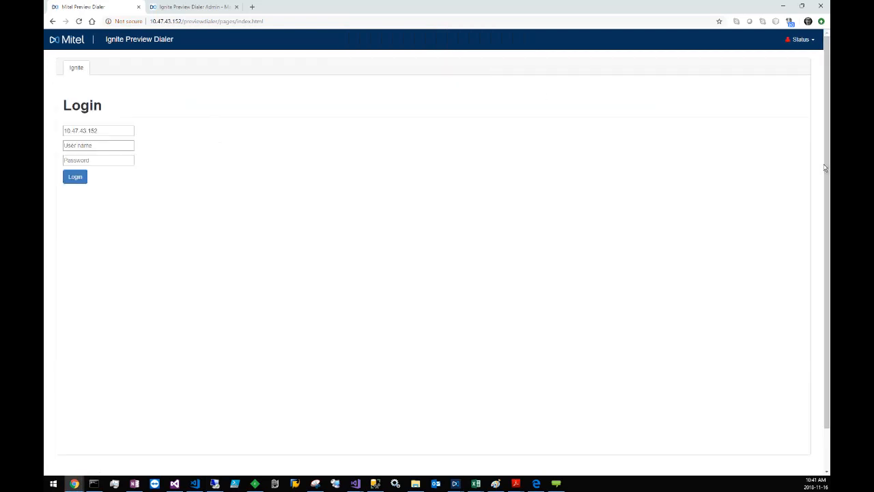
{"action": "left_click", "coordinate": [214, 484]}
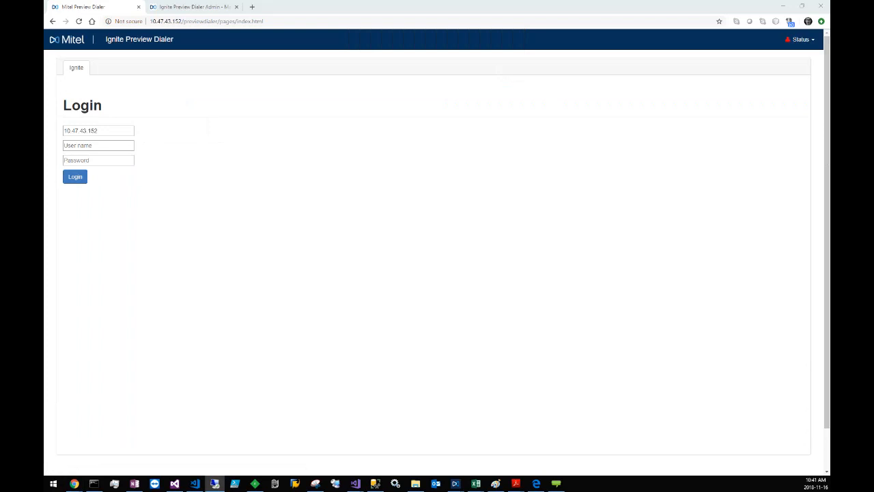
{"action": "left_click", "coordinate": [84, 146]}
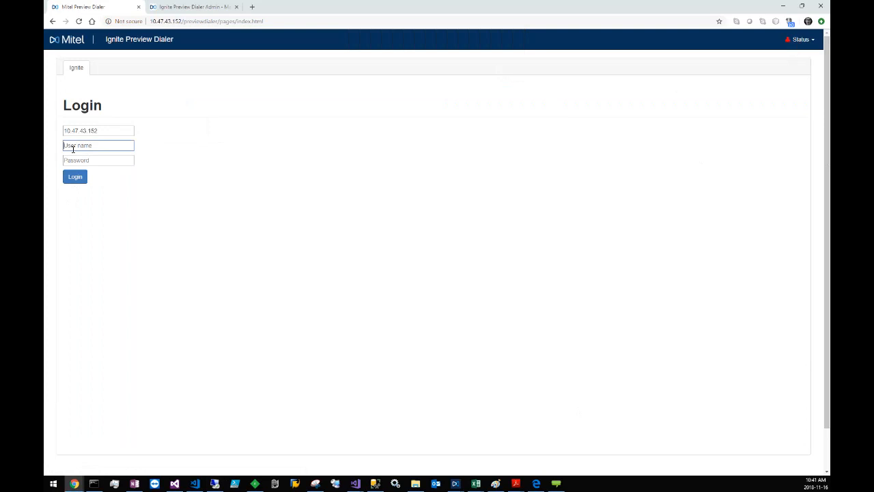
{"action": "type", "text": "gabi"}
{"action": "key", "text": "Tab"}
{"action": "type", "text": "12345"}
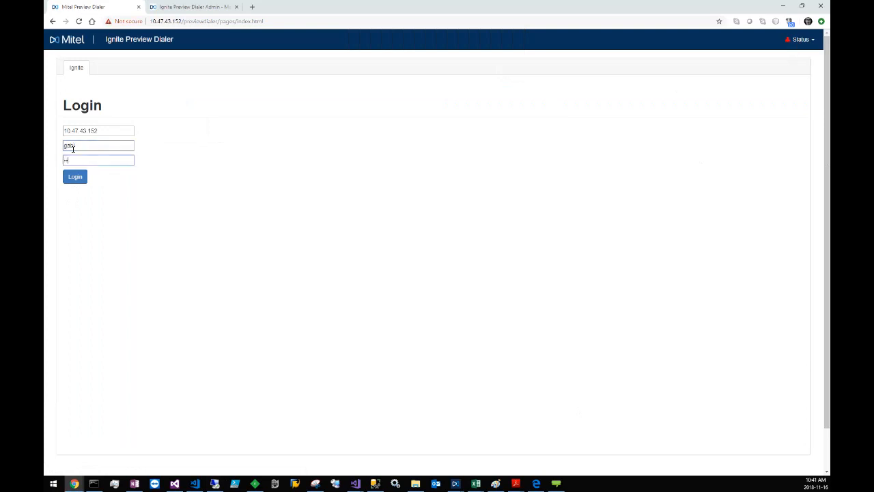
{"action": "type", "text": "678"}
{"action": "left_click", "coordinate": [73, 175]}
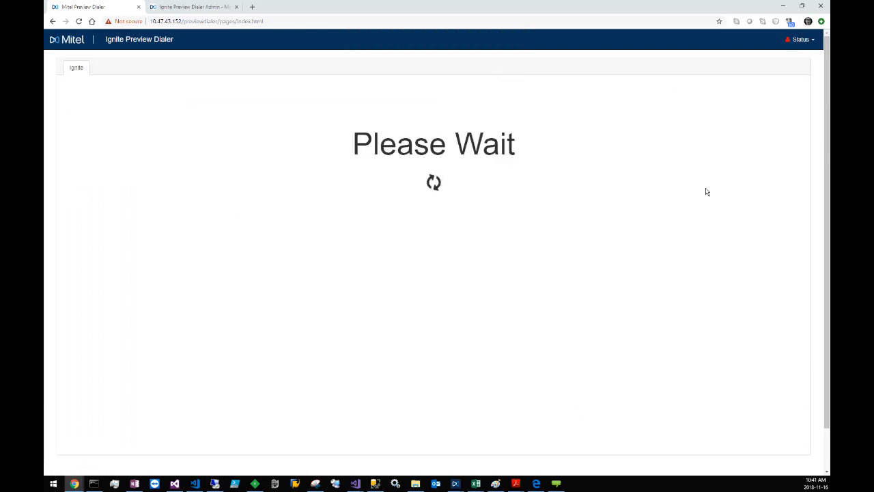
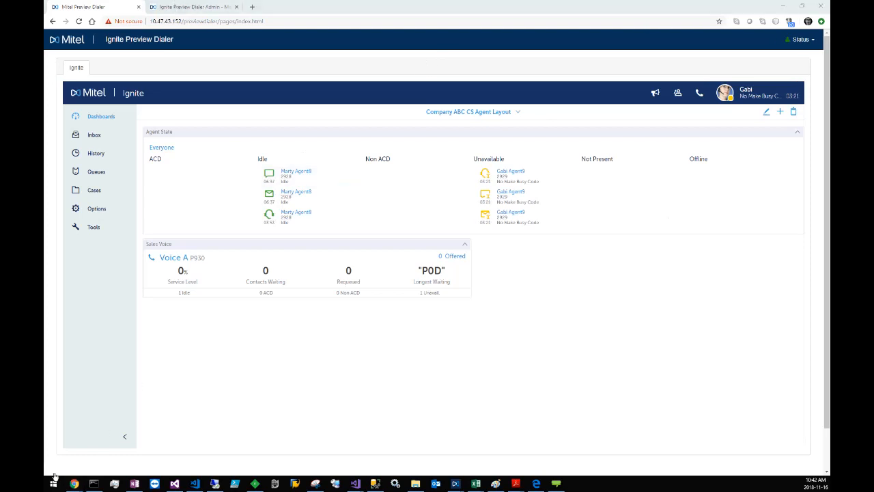
Step: Switch to the Outlook window, check the demo recording meeting's organizer in the calendar, and address a new email to that organizer
{"action": "mouse_move", "coordinate": [73, 485]}
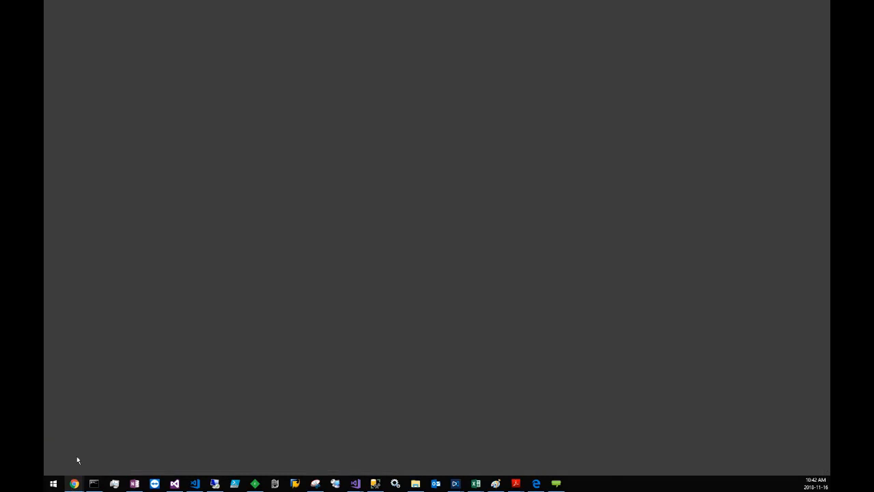
{"action": "left_click", "coordinate": [76, 455]}
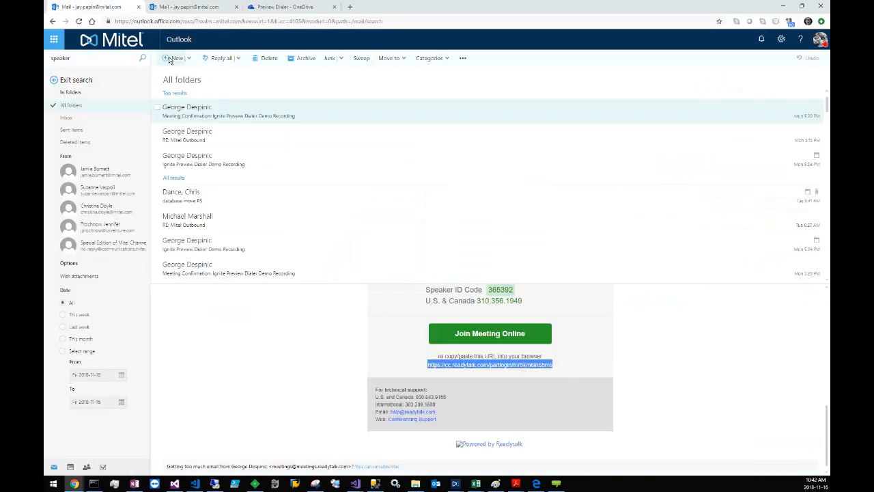
{"action": "left_click", "coordinate": [169, 60]}
{"action": "left_click", "coordinate": [214, 81]}
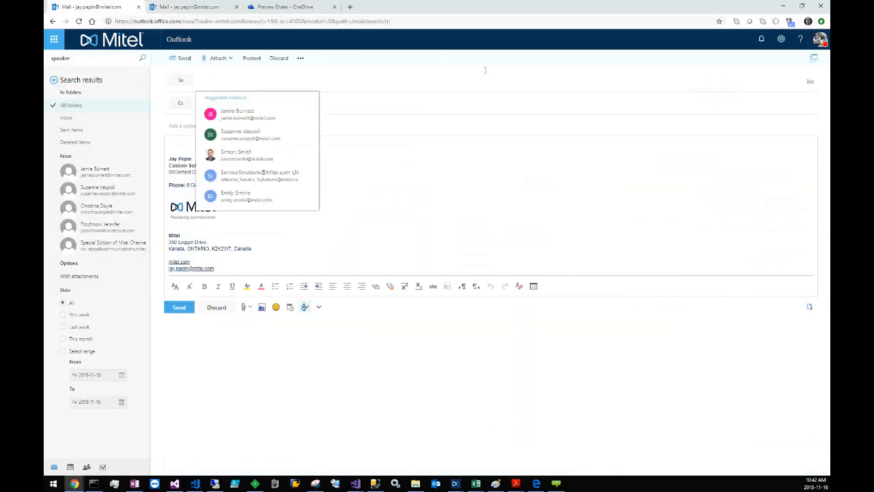
{"action": "left_click", "coordinate": [222, 4]}
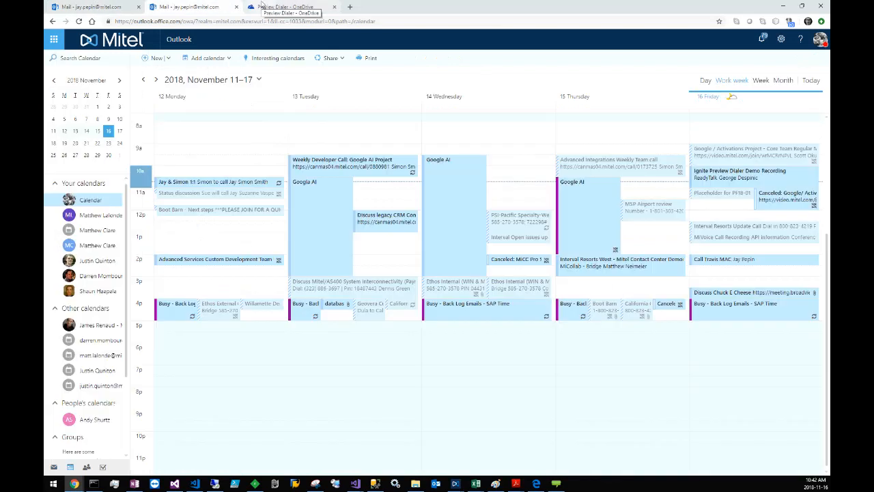
{"action": "left_click", "coordinate": [735, 179]}
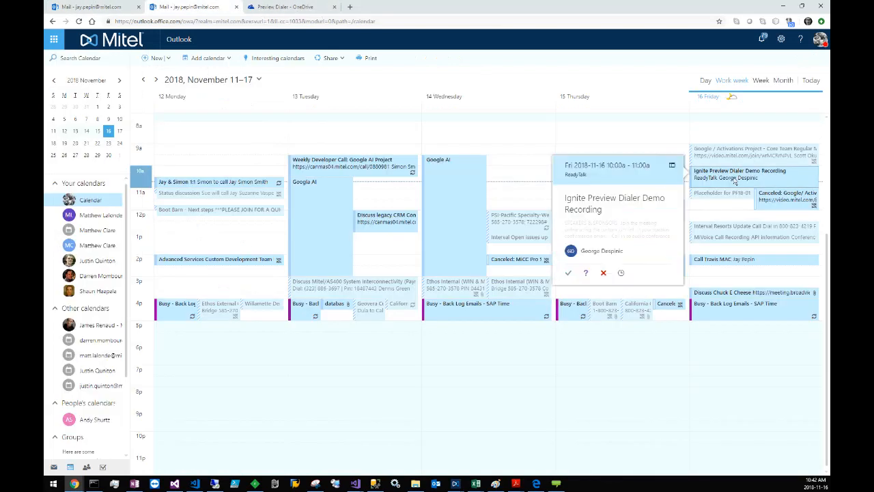
{"action": "left_click", "coordinate": [87, 5]}
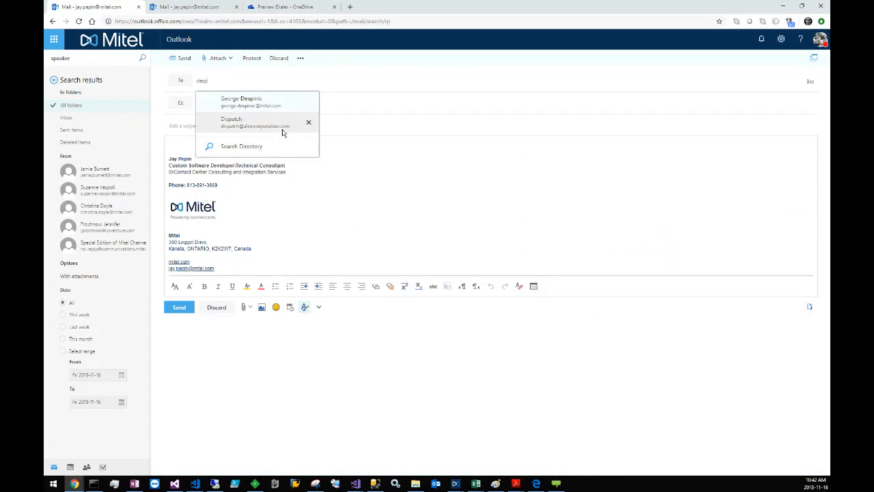
{"action": "left_click", "coordinate": [252, 95]}
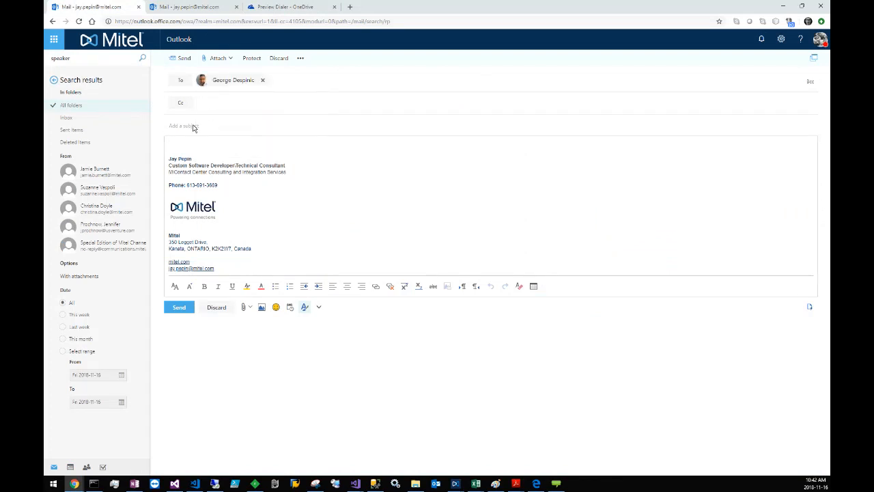
Step: Send the email with the subject Import Template and the MiCCPreviewDialerImportTemplate.xlsx file attached
{"action": "left_click", "coordinate": [196, 127]}
{"action": "type", "text": "Inport"}
{"action": "type", "text": "ort Template"}
{"action": "left_click", "coordinate": [213, 59]}
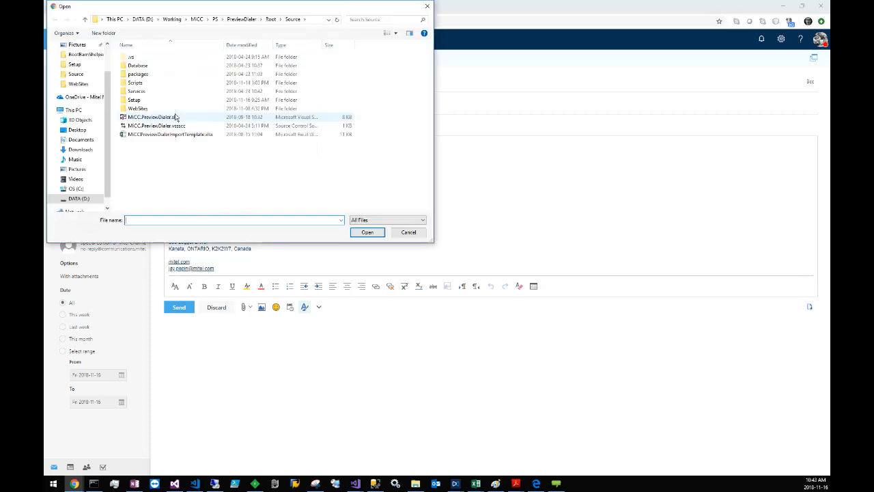
{"action": "double_click", "coordinate": [171, 134]}
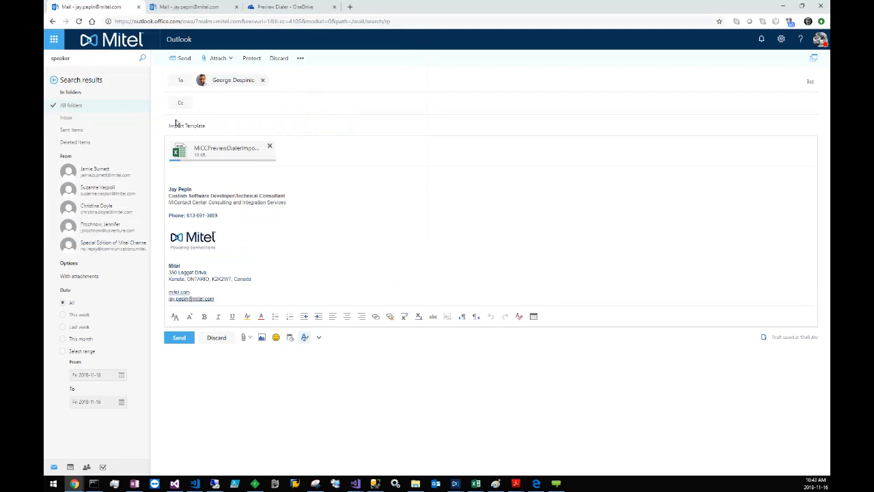
{"action": "left_click", "coordinate": [181, 58]}
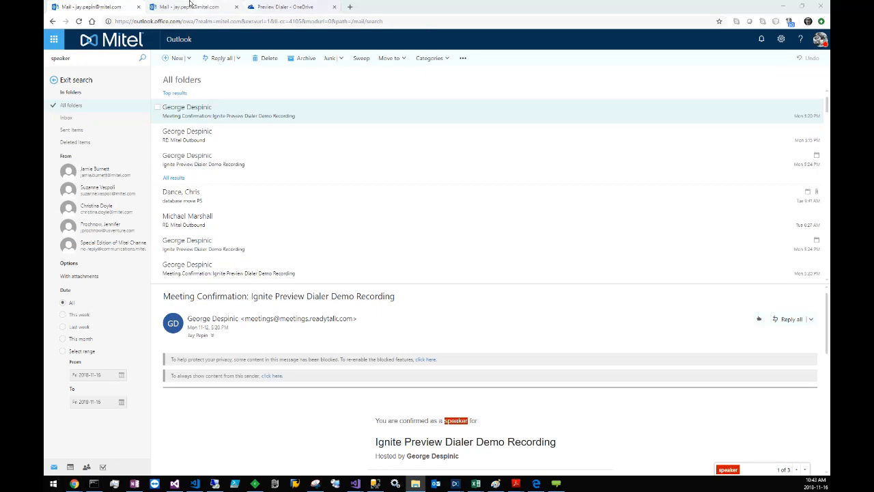
Step: Open the MiCCPreviewDialerImportTemplate.xlsx workbook in Excel and maximize its window
{"action": "left_click", "coordinate": [286, 7]}
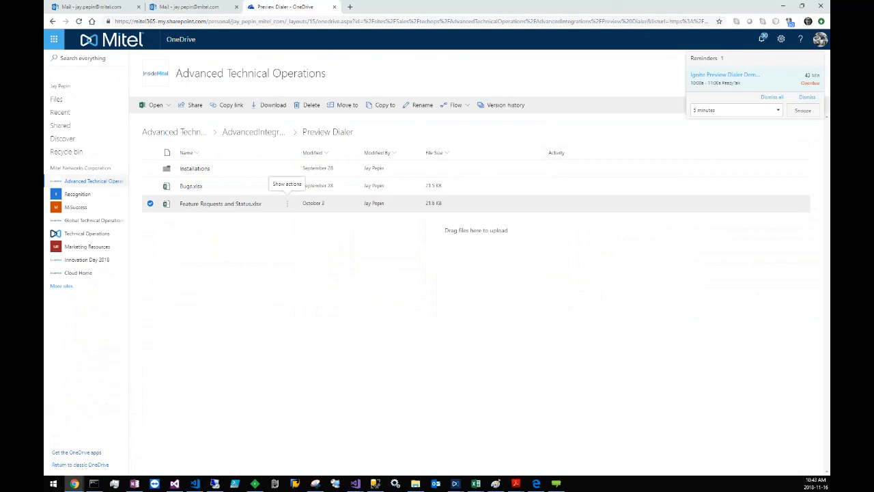
{"action": "left_click", "coordinate": [416, 484]}
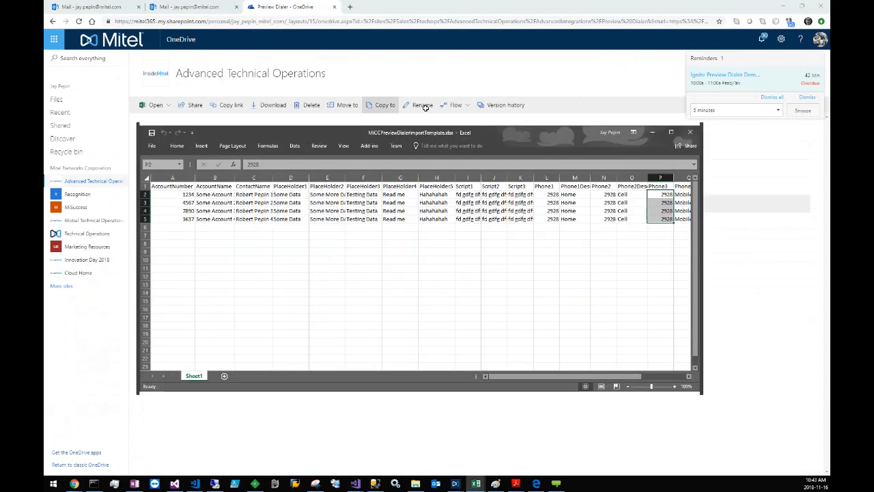
{"action": "left_click", "coordinate": [575, 103]}
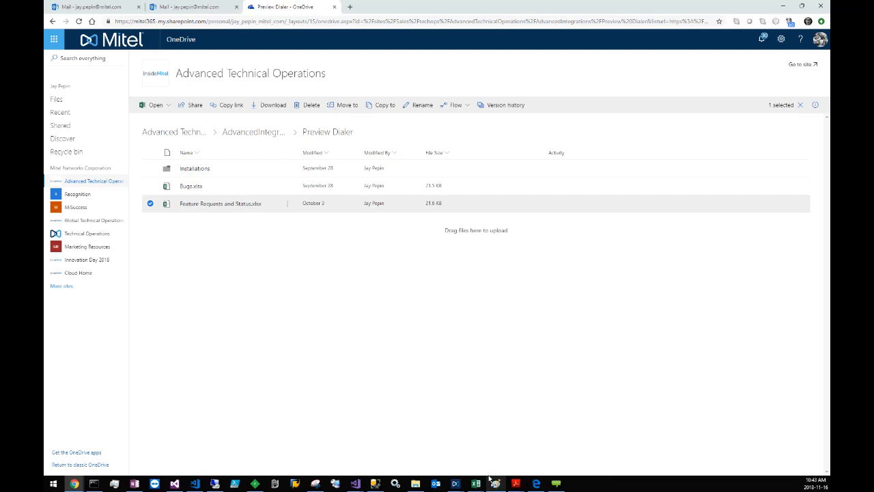
{"action": "mouse_move", "coordinate": [492, 482]}
{"action": "left_click", "coordinate": [608, 443]}
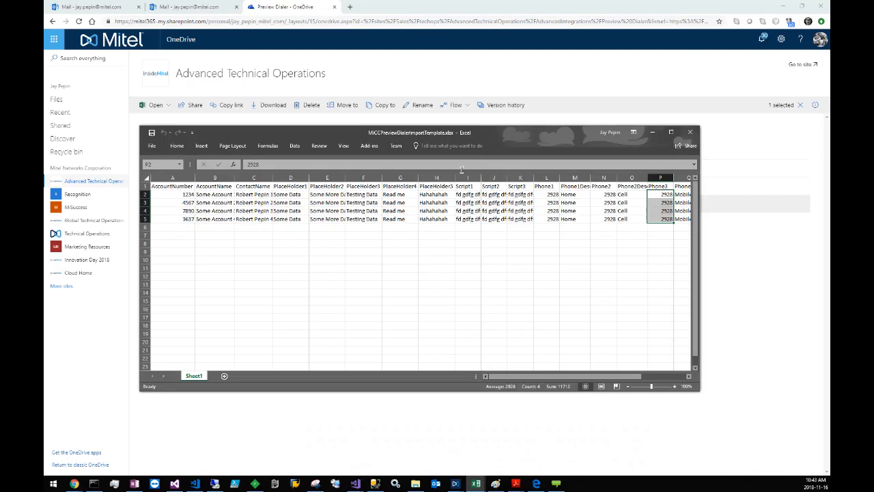
{"action": "double_click", "coordinate": [488, 133]}
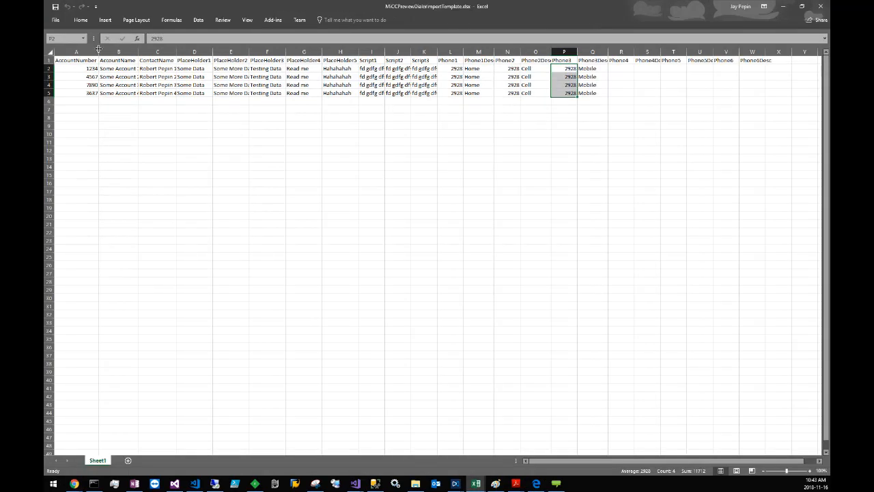
Step: Widen the AccountNumber and AccountName columns so their contents fit, and highlight the header row
{"action": "double_click", "coordinate": [98, 52]}
{"action": "left_click_drag", "start_coordinate": [152, 52], "coordinate": [178, 51]}
{"action": "left_click", "coordinate": [49, 60]}
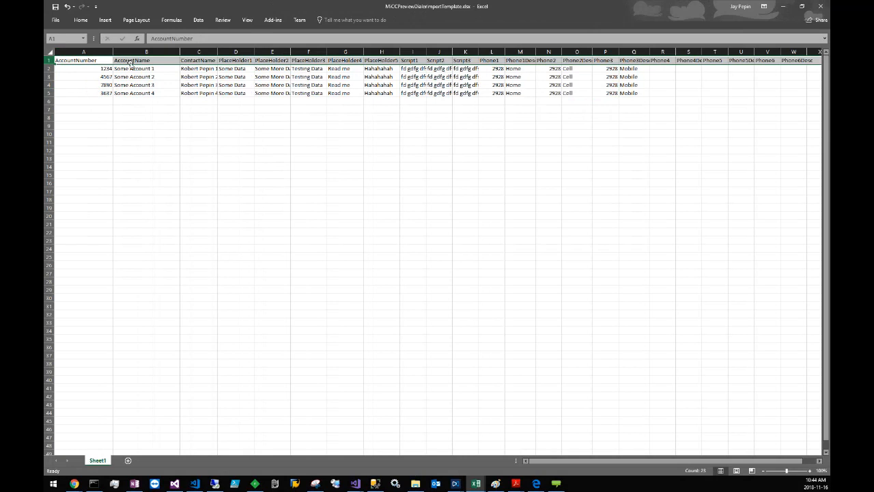
Step: Go through the ContactName, PlaceHolder1 and PlaceHolder2 headers and highlight the PlaceHolder2 data in rows 2 to 5
{"action": "left_click", "coordinate": [196, 61]}
{"action": "left_click", "coordinate": [231, 61]}
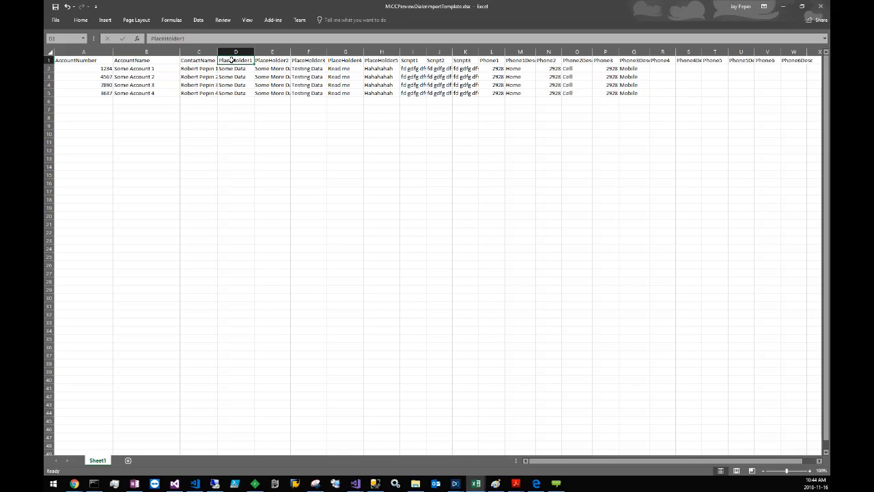
{"action": "left_click", "coordinate": [256, 62]}
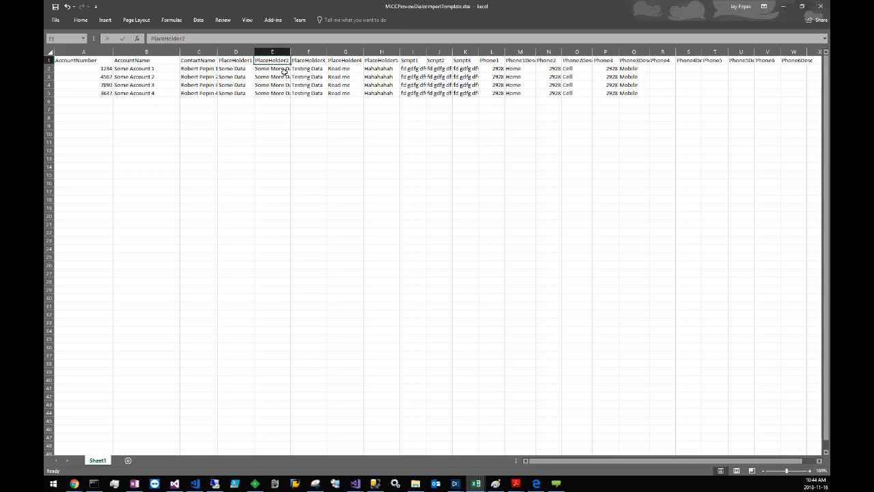
{"action": "left_click_drag", "start_coordinate": [284, 72], "coordinate": [284, 94]}
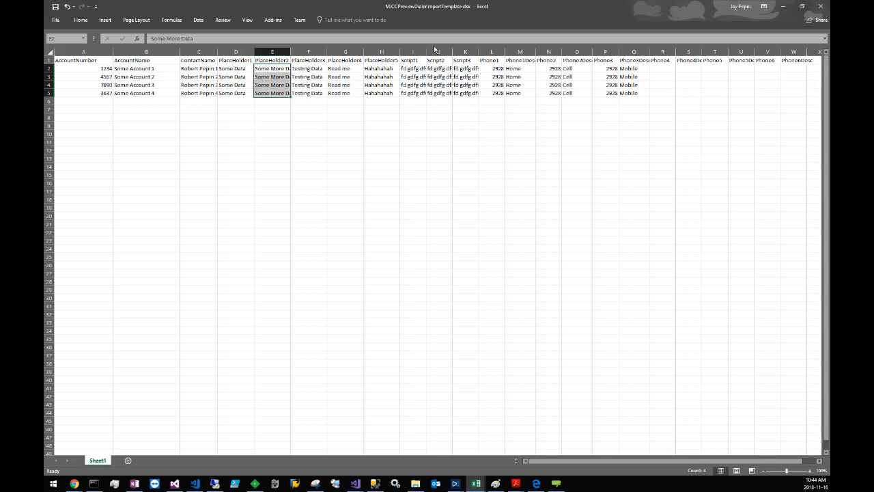
Step: Widen the Script1 to Script3 columns, and highlight the phone numbers with their descriptions in rows 2 to 5, ending on Phone3
{"action": "left_click_drag", "start_coordinate": [426, 52], "coordinate": [521, 52]}
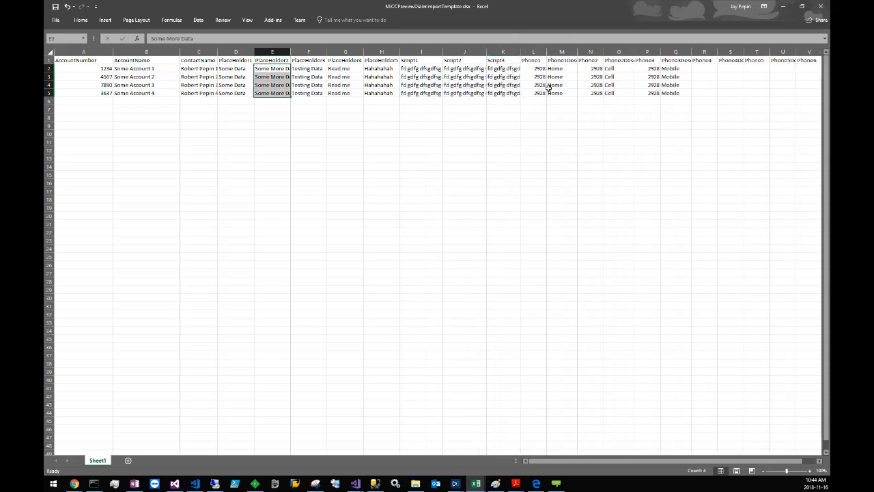
{"action": "left_click", "coordinate": [538, 69]}
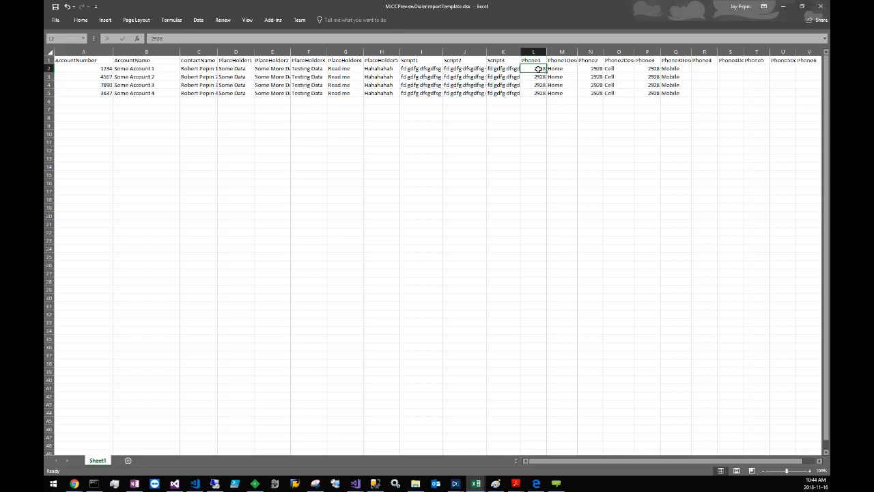
{"action": "left_click_drag", "start_coordinate": [538, 69], "coordinate": [668, 93]}
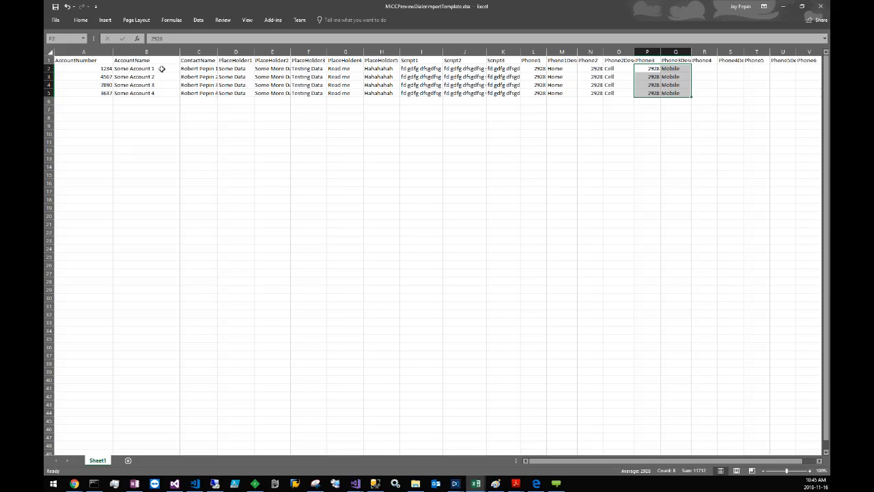
Step: Examine the Script1 text of individual records, and highlight the Script1 and Script2 data in rows 2 to 5
{"action": "left_click", "coordinate": [420, 68]}
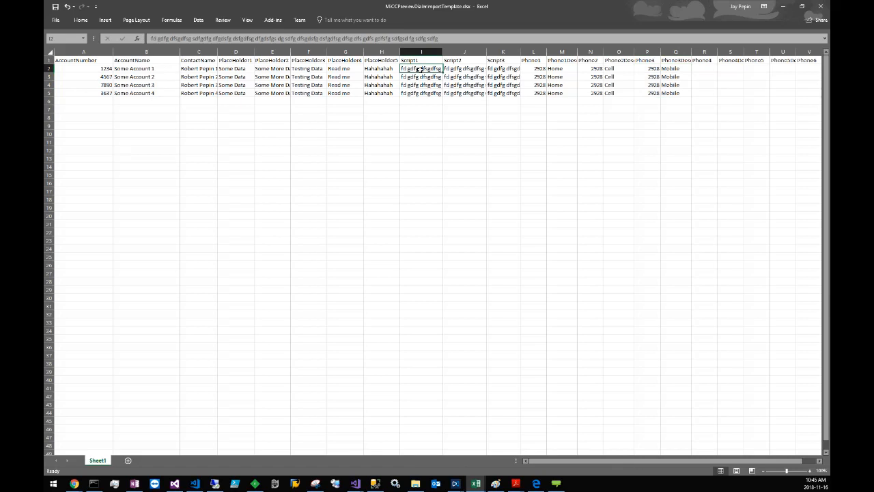
{"action": "key", "text": "Down"}
{"action": "key", "text": "Down"}
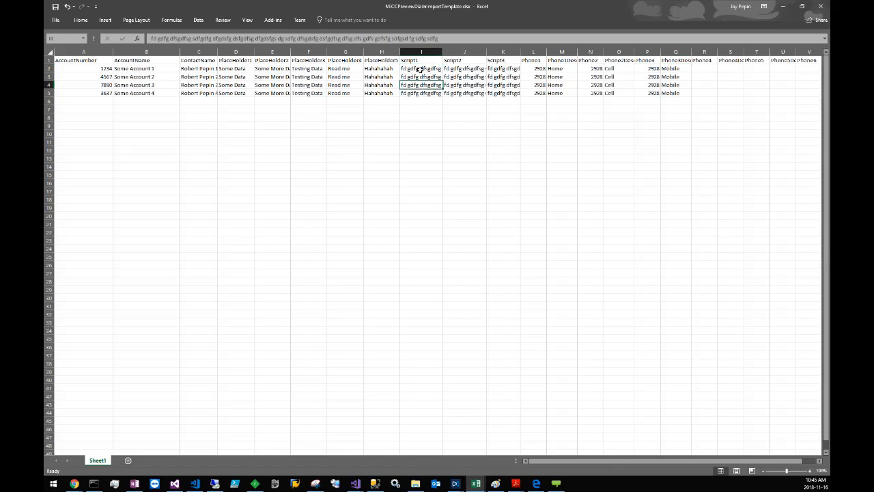
{"action": "key", "text": "Up"}
{"action": "key", "text": "Up"}
{"action": "left_click_drag", "start_coordinate": [421, 69], "coordinate": [457, 94]}
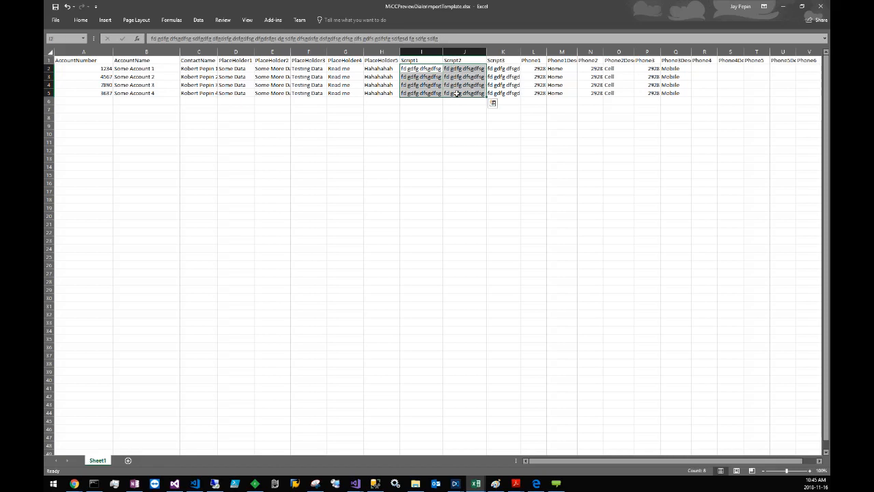